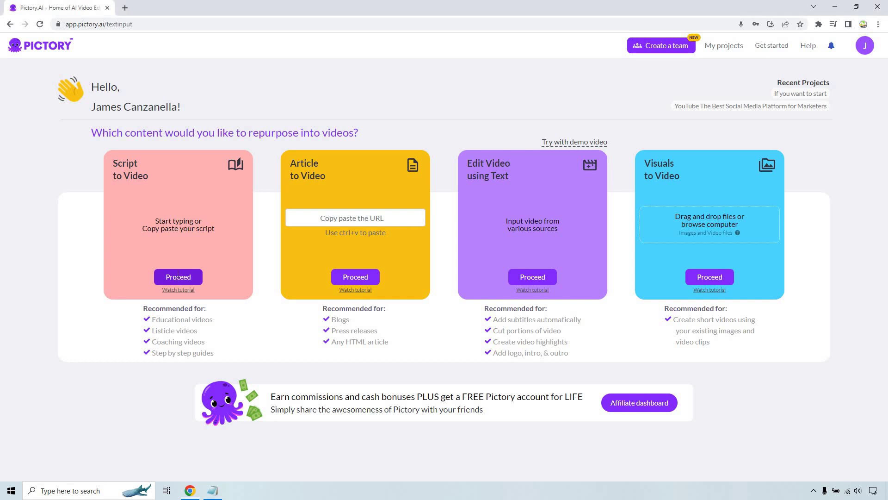
# Step: Start a Script to Video project and enter the script about three keys to thrive on YouTube
pyautogui.click(178, 277)
pyautogui.click(219, 196)
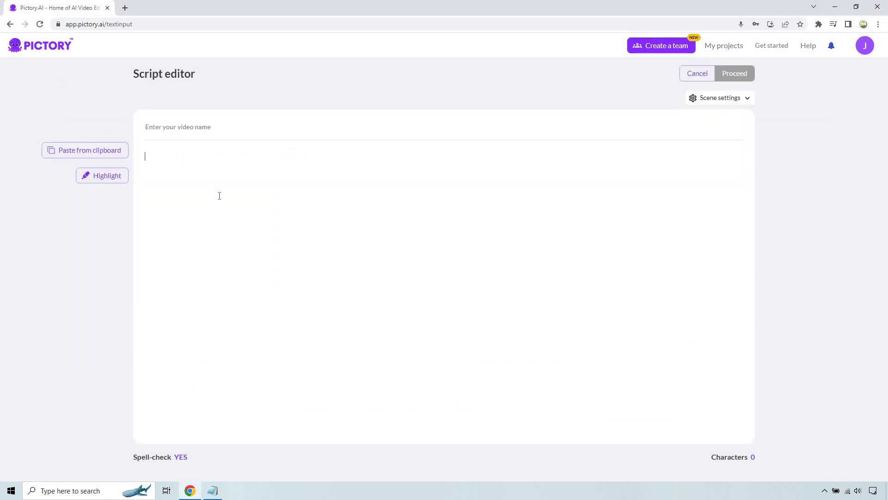
pyautogui.write("Welcome to our YouTube video on video marketing success. Here are three keys to thrive on YouTube.  Key #1: Authenticity. Be yourself and let your unique personality shine through your content. Authenticity builds trust with your audience.  Key #2: Engaging Content. Capture viewers' interest from the start. Make visually appealing videos with captivating titles and intriguing thumbnails. Keep it concise and deliver value quickly.  Key #3: Consistency. Regular uploads are crucial. Create a content schedule and stick to it. Consistency keeps viewers engaged and helps with YouTube's algorithm.  Incorporate these three keys into your video marketing strategy to grow your channel and reach your desired audience.  Thanks for watching. If you found these tips helpful, give this video a thumbs up and share it with others. Stay focused, keep creating amazing content, and thrive on YouTube!  And don't forget to check out the link down below if you'd like more information about succeeding with YouTube.")
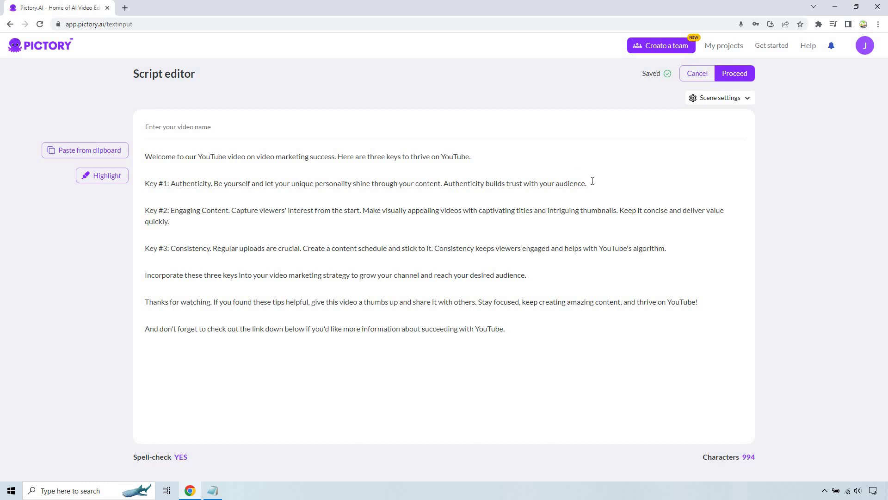
pyautogui.moveTo(587, 183); pyautogui.dragTo(145, 183)
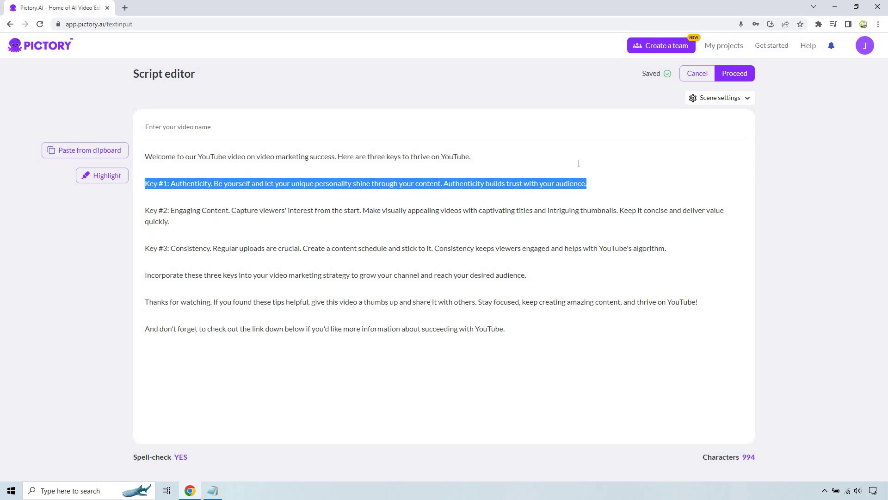
pyautogui.click(600, 184)
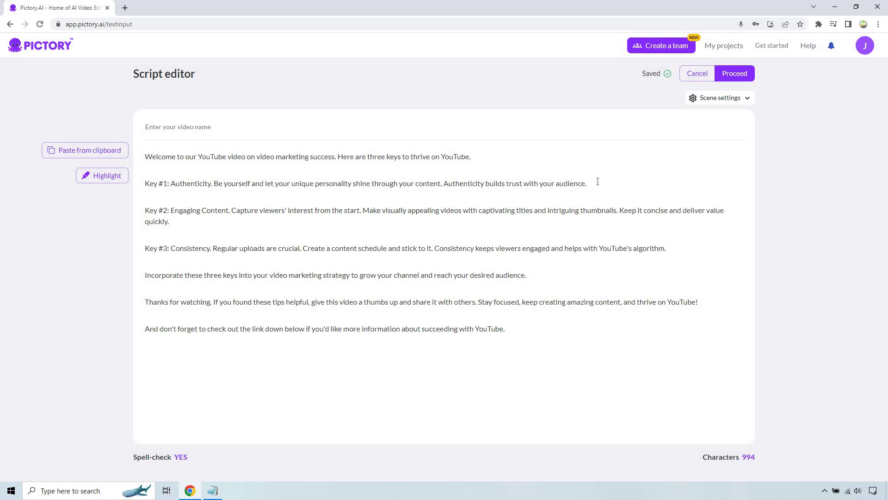
pyautogui.keyDown('shift'); pyautogui.click(172, 183); pyautogui.keyUp('shift')
pyautogui.moveTo(172, 184); pyautogui.dragTo(146, 185)
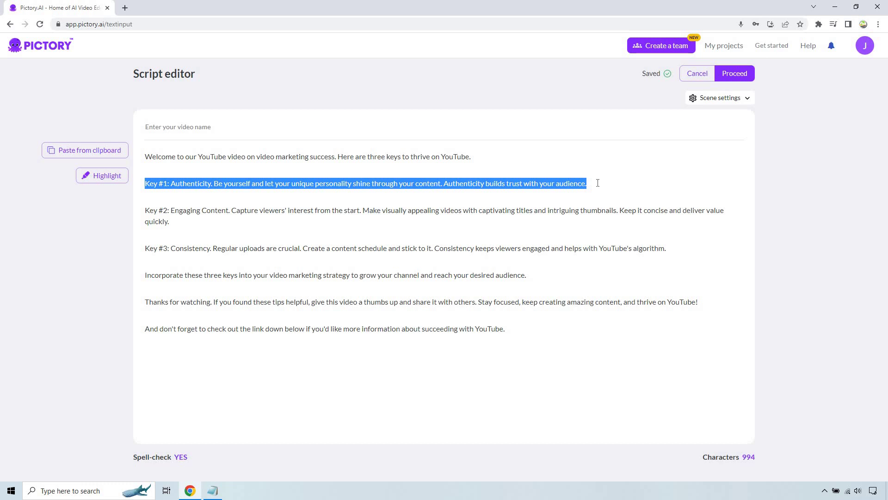
# Step: Insert "YouTube" before "Content" in the Key #2 heading and extend the Key #3 heading to "Consistency Uploading YouTube Videos"
pyautogui.click(201, 216)
pyautogui.write('YouTube Conte')
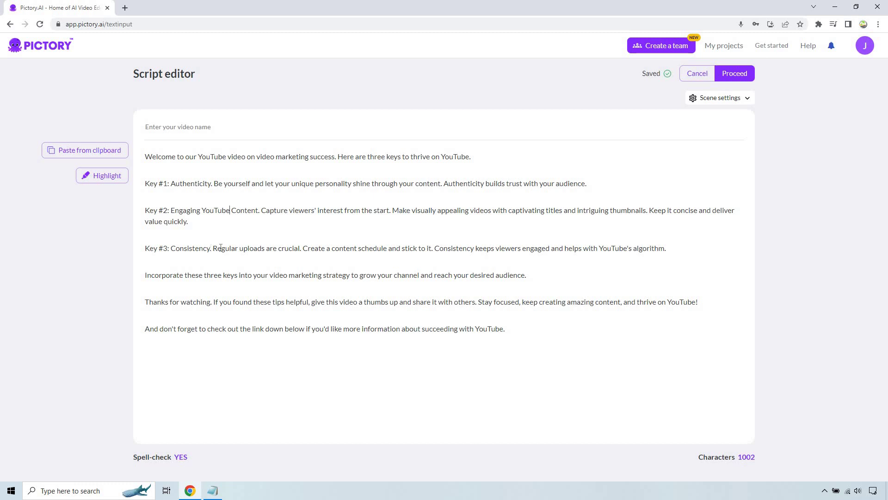
pyautogui.write('Uploading ')
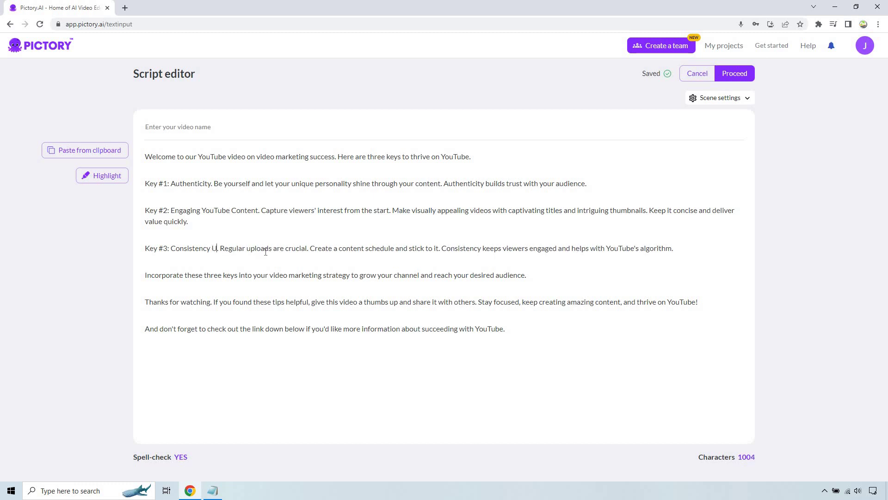
pyautogui.write('YouTube V')
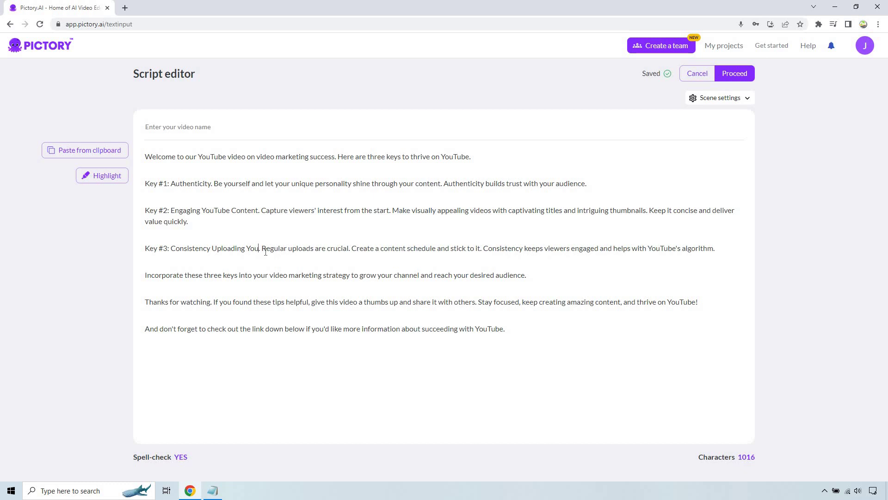
pyautogui.write('ideos.')
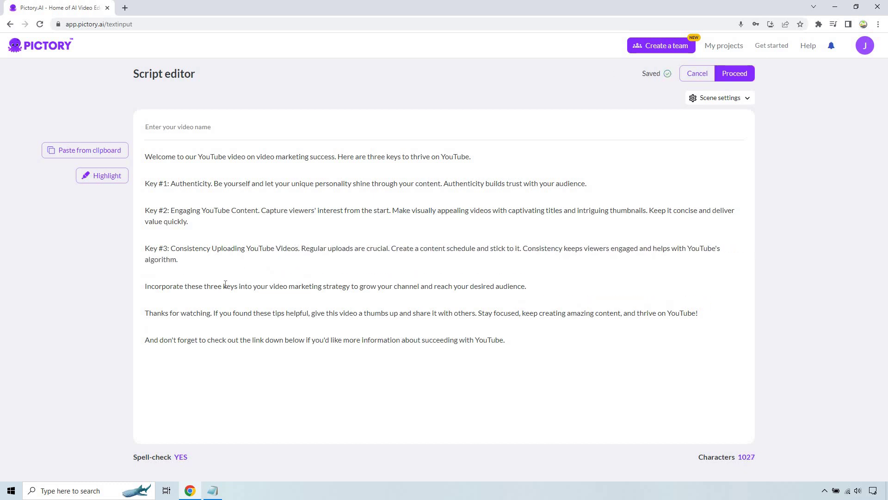
# Step: Insert "YouTube" before "tips" in the "Thanks for watching" paragraph of the script
pyautogui.moveTo(294, 286); pyautogui.dragTo(322, 286)
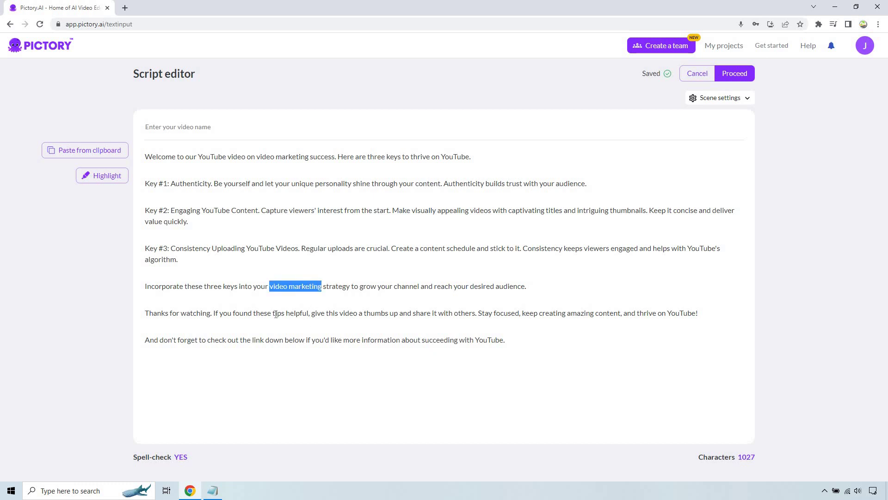
pyautogui.press('Down')
pyautogui.write('YouTube')
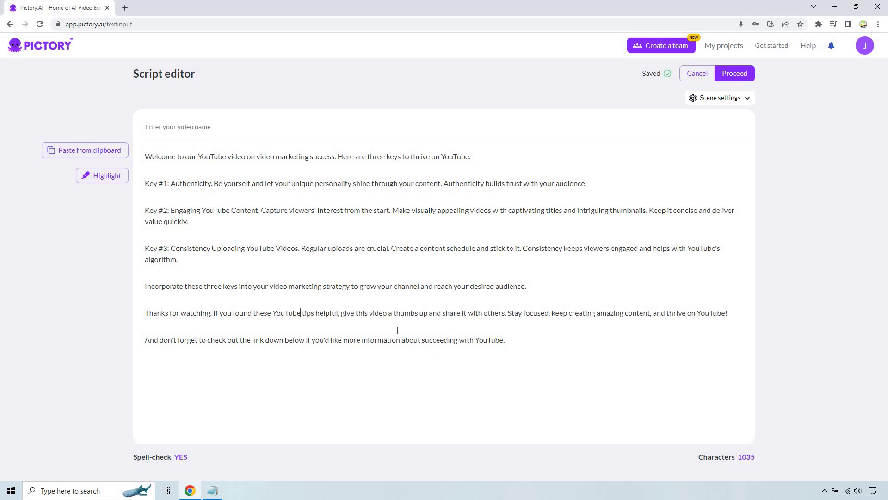
pyautogui.moveTo(504, 340); pyautogui.dragTo(145, 343)
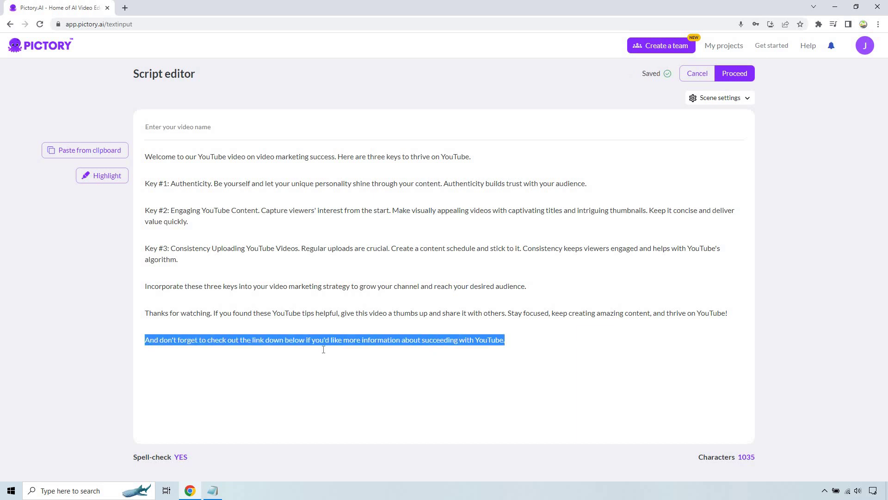
pyautogui.click(521, 342)
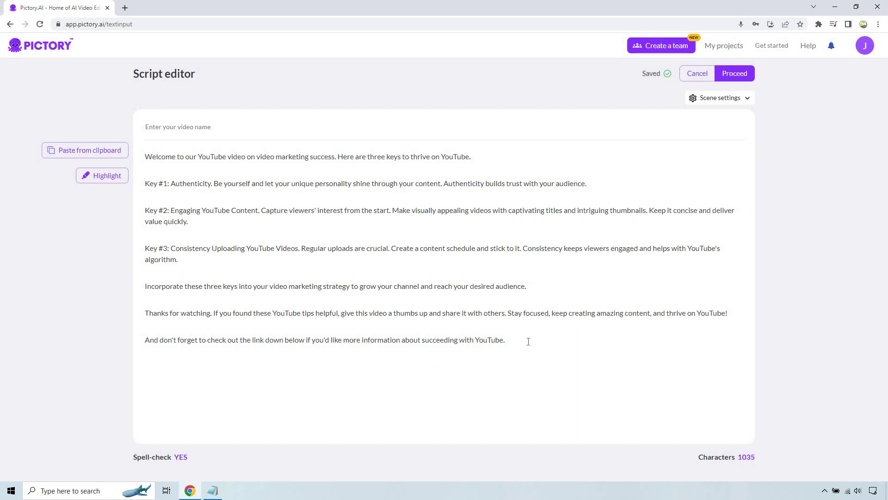
# Step: Proceed with the script and apply the Corporate template in 16:9 aspect ratio
pyautogui.click(746, 74)
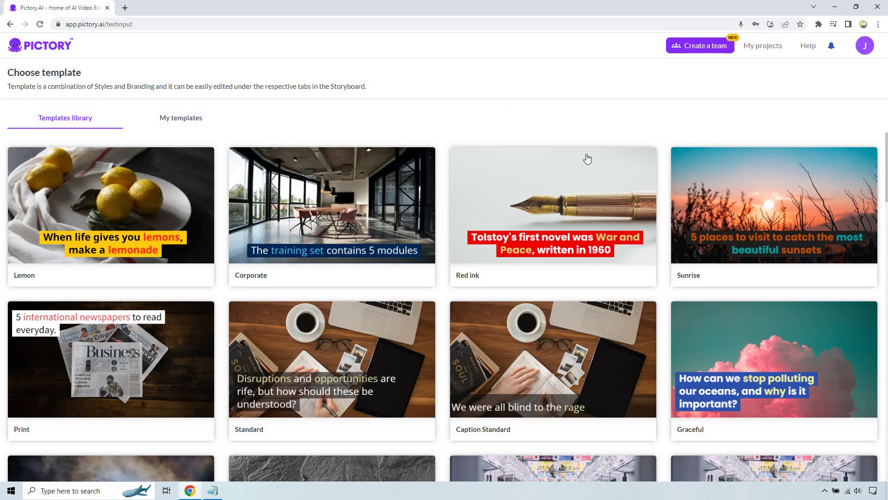
pyautogui.scroll(-20, 676, 175)
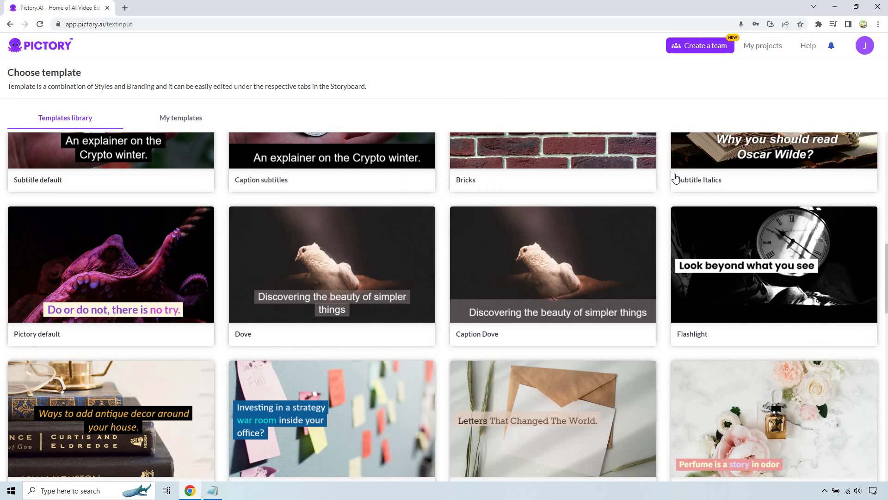
pyautogui.scroll(-1, 675, 178)
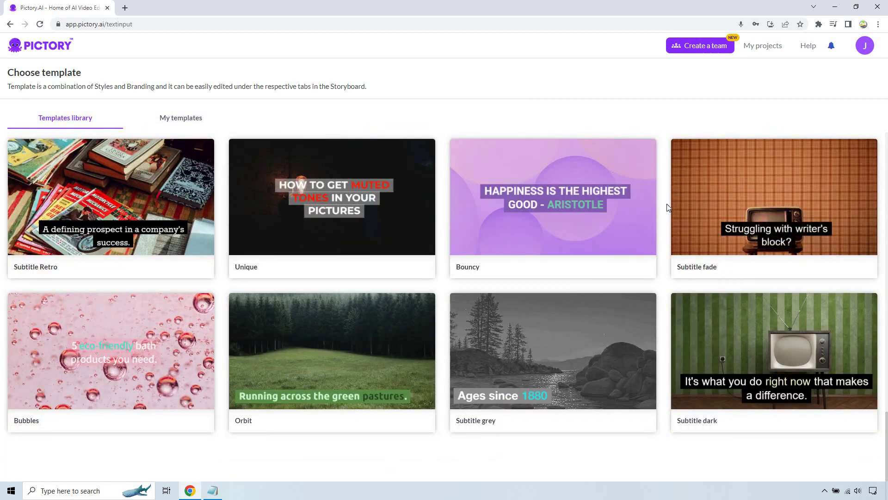
pyautogui.scroll(20, 503, 249)
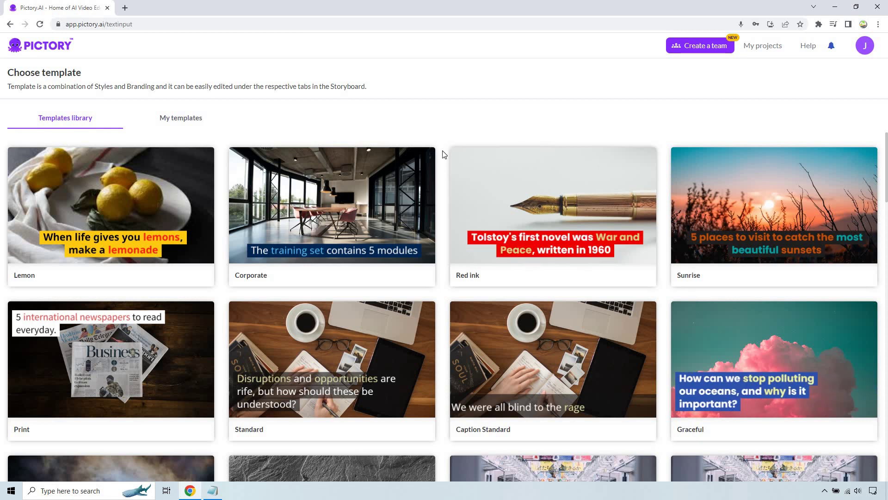
pyautogui.scroll(-10, 444, 155)
pyautogui.scroll(10, 443, 155)
pyautogui.click(316, 188)
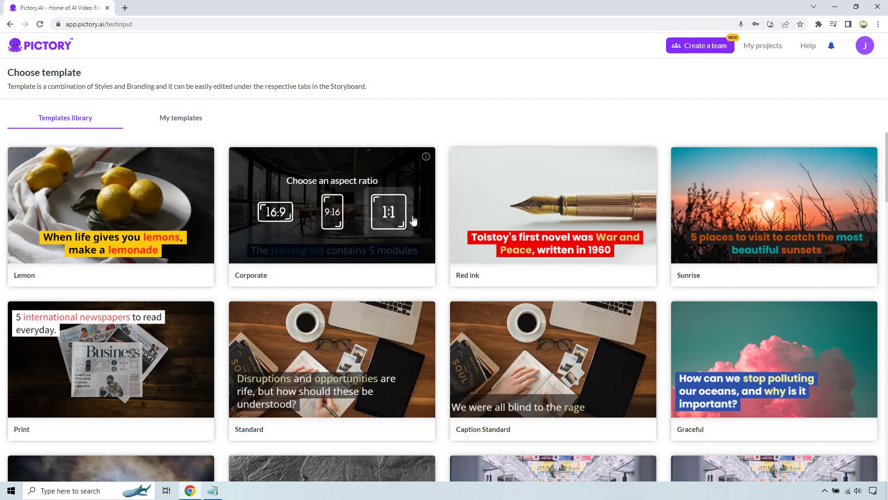
pyautogui.click(275, 213)
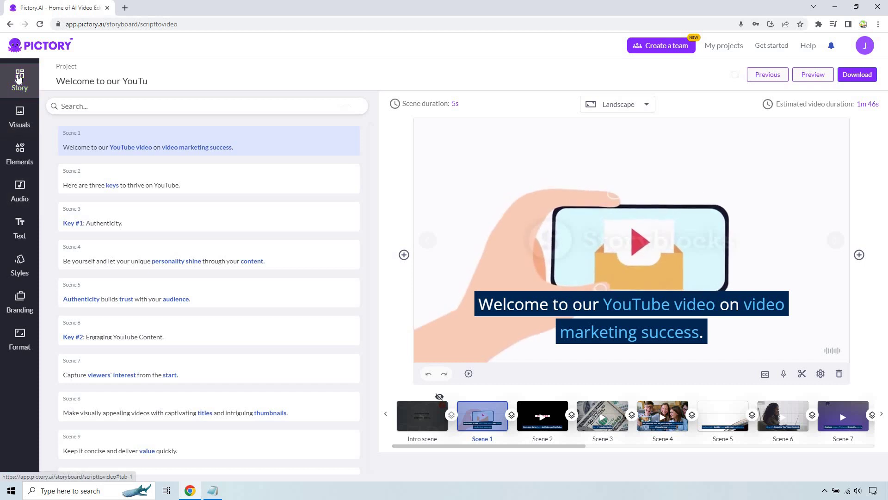
# Step: Try extending the scene 3 text to "Key #1: Authenticity is king." and remove the added words
pyautogui.click(201, 181)
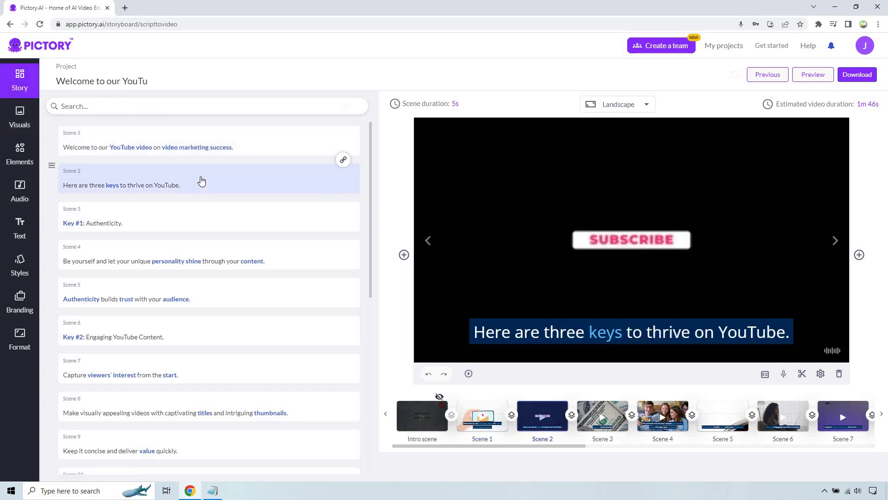
pyautogui.click(207, 223)
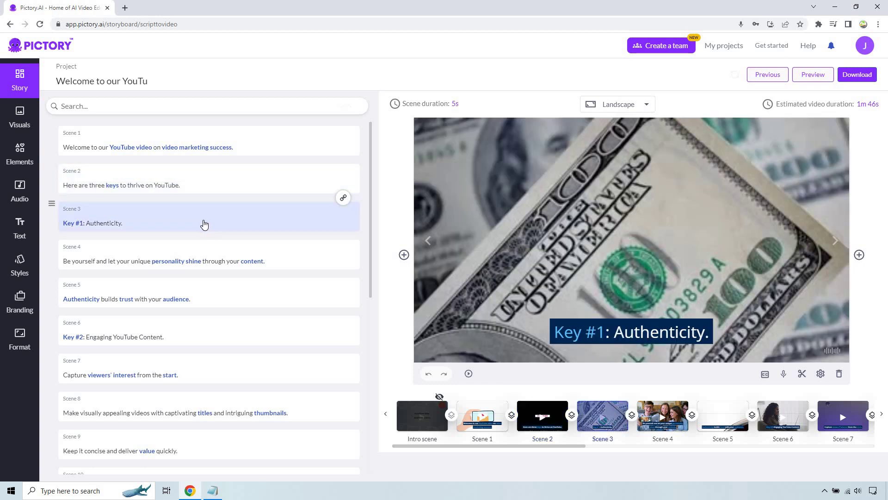
pyautogui.click(116, 224)
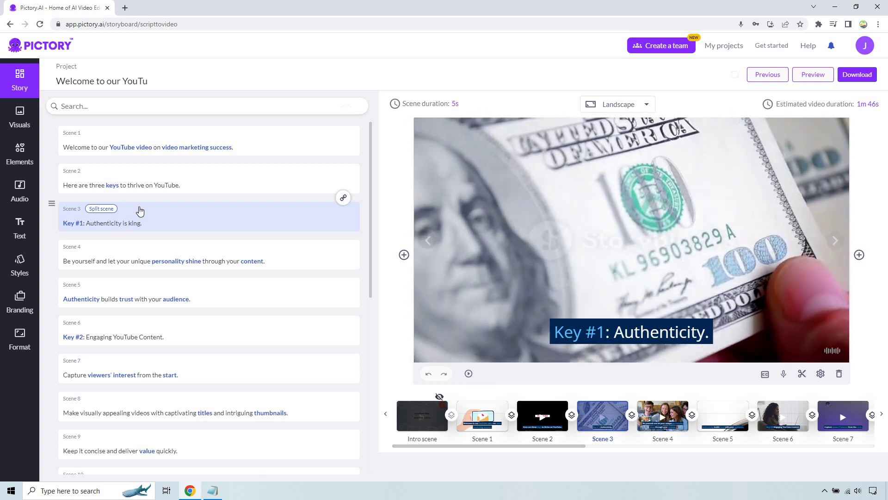
pyautogui.press('BackSpace')
pyautogui.press('BackSpace')
pyautogui.press('BackSpace')
pyautogui.press('BackSpace')
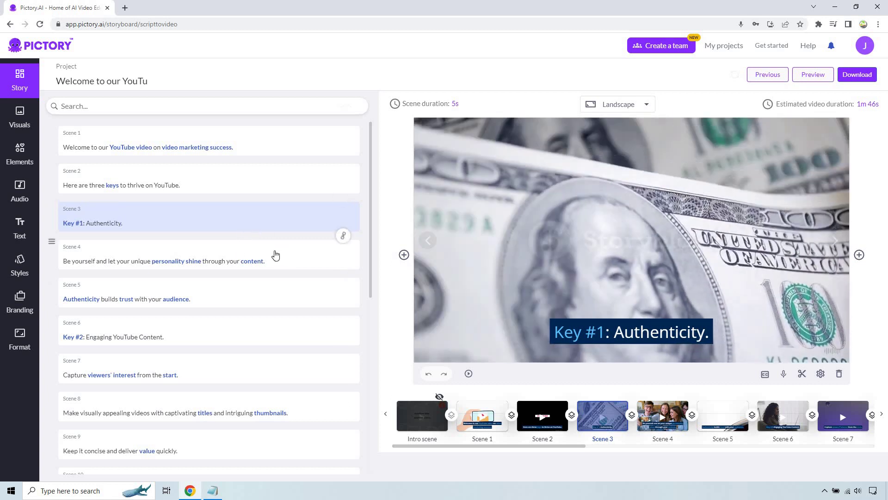
pyautogui.scroll(-7, 278, 256)
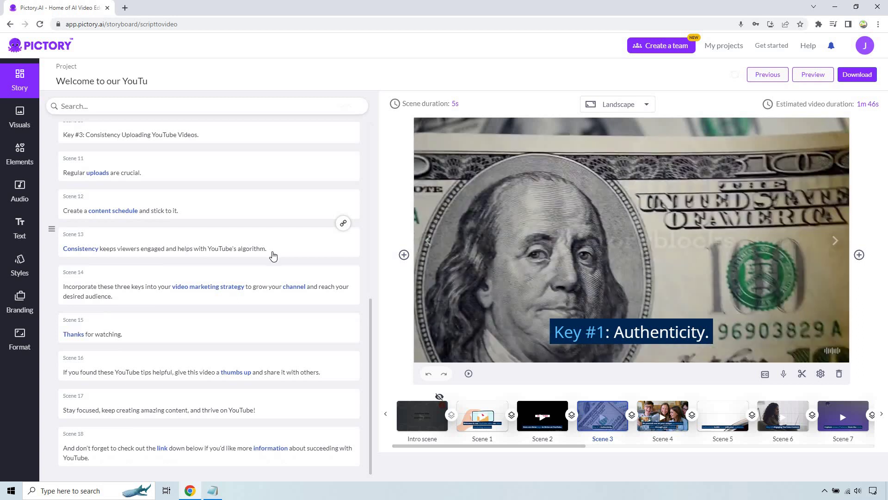
pyautogui.scroll(7, 273, 257)
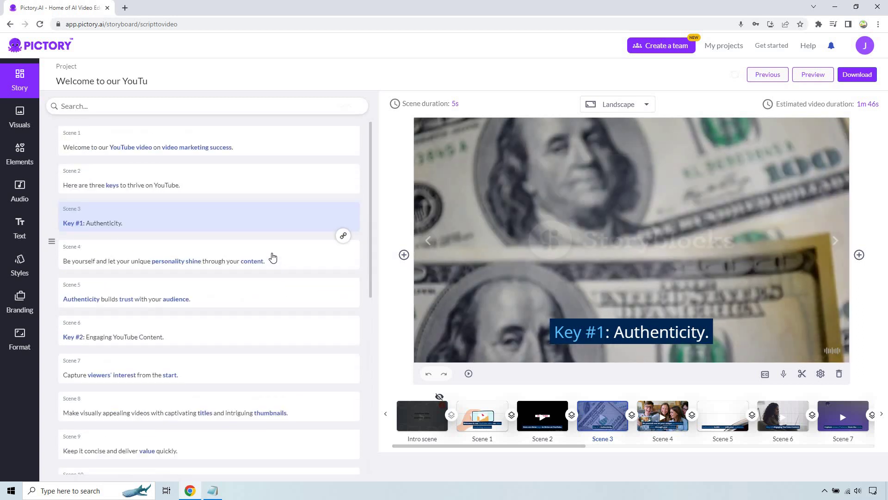
pyautogui.scroll(-5, 272, 257)
pyautogui.scroll(5, 274, 259)
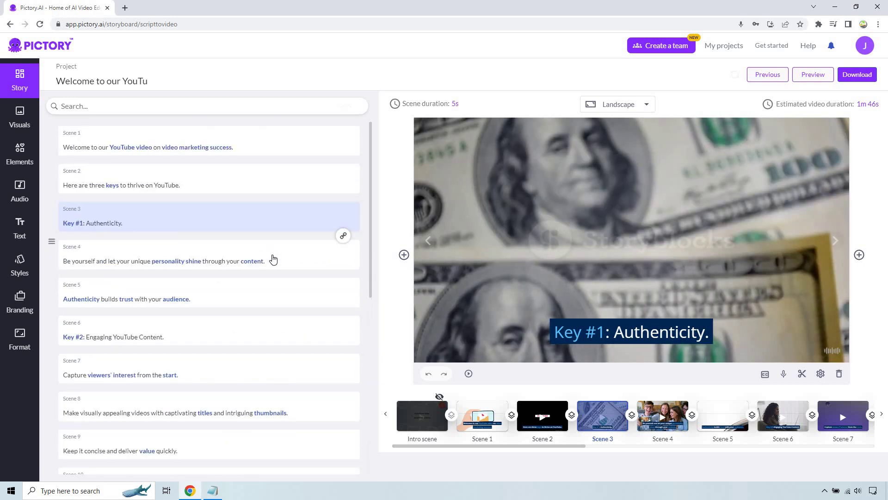
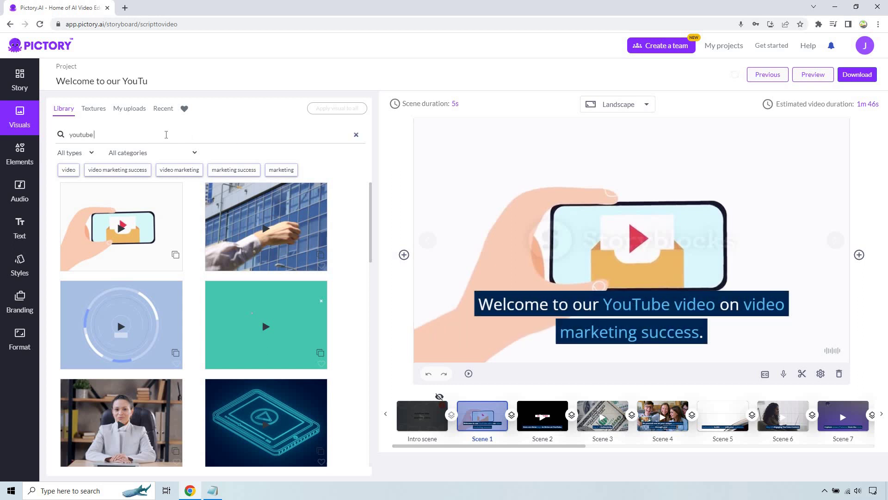
# Step: Search the visuals library for "youtube success" and browse the clips for scene 1
pyautogui.write('ess')
pyautogui.press('Return')
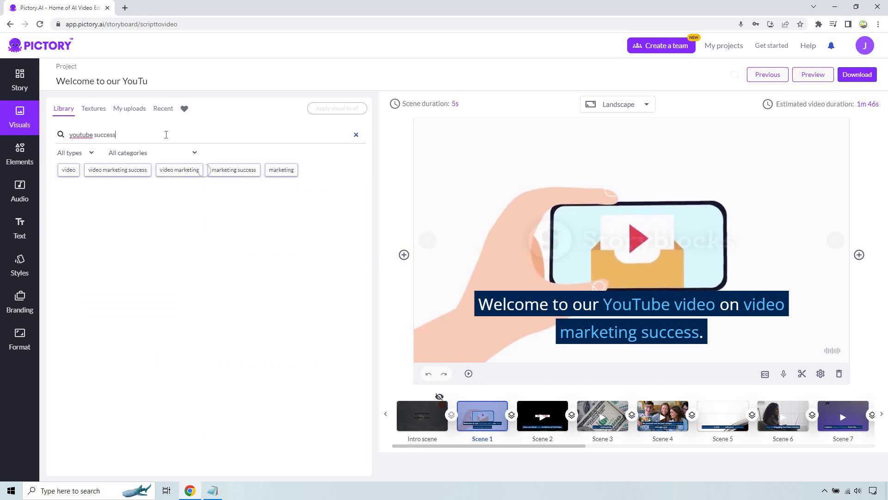
pyautogui.scroll(-10, 239, 304)
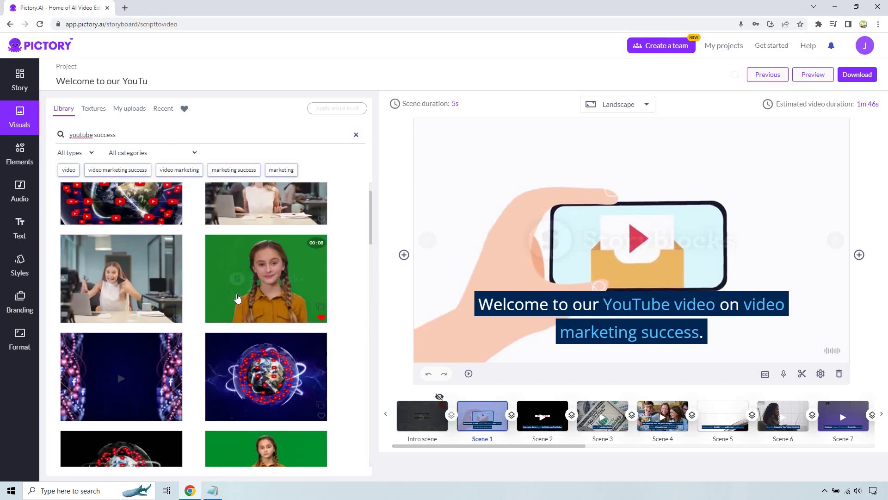
pyautogui.scroll(-10, 244, 258)
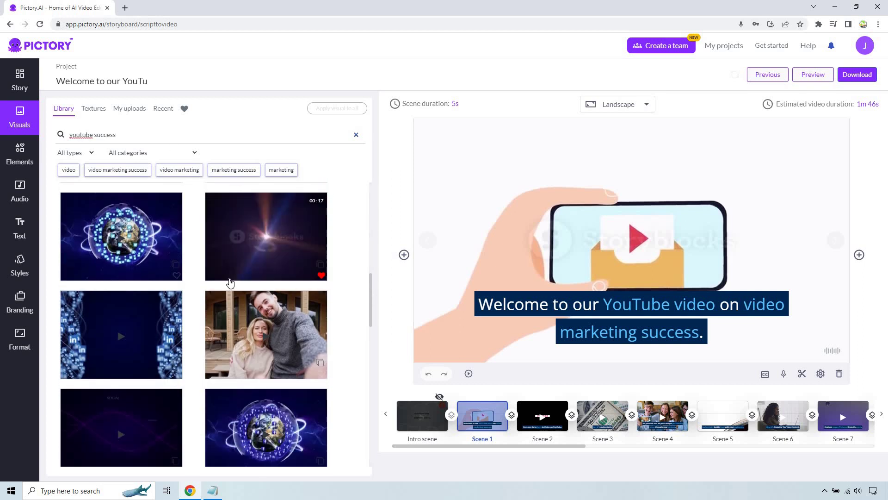
pyautogui.scroll(-2, 226, 283)
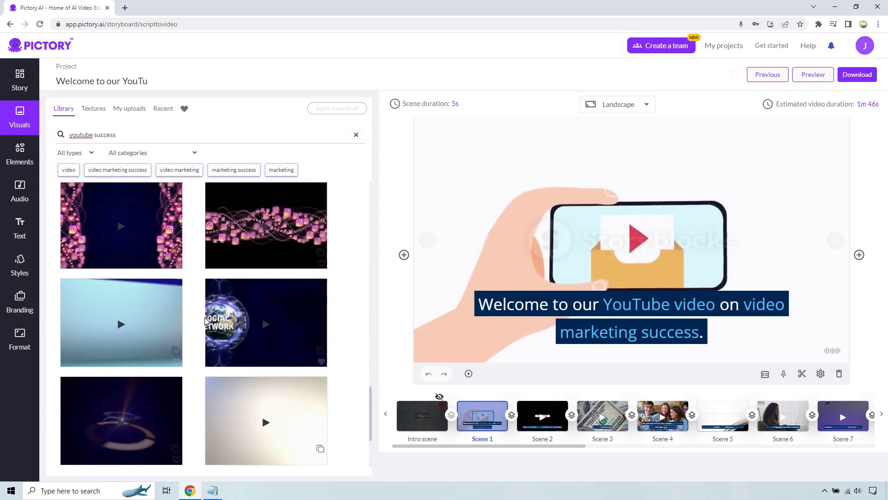
pyautogui.scroll(8, 231, 278)
pyautogui.scroll(5, 167, 245)
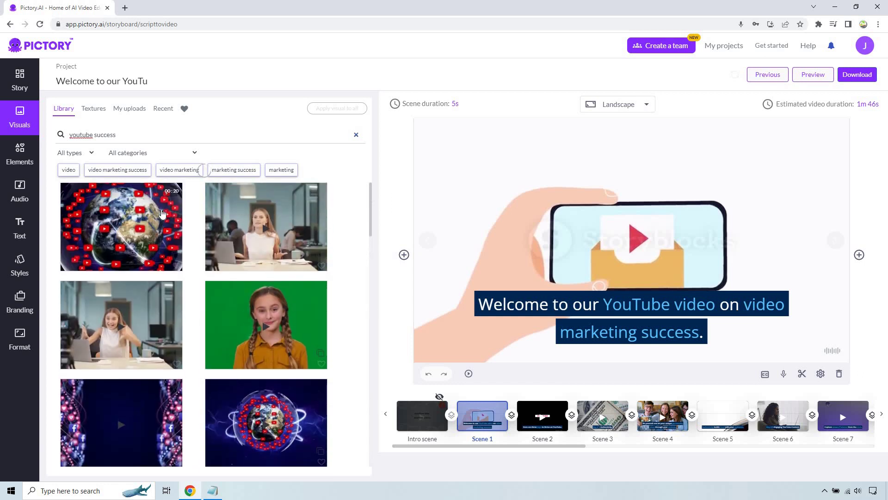
# Step: Search the visuals library for "youtube marketing" and replace the scene 1 visual with the clip of a hand holding a phone
pyautogui.press('BackSpace')
pyautogui.press('BackSpace')
pyautogui.press('BackSpace')
pyautogui.press('BackSpace')
pyautogui.press('BackSpace')
pyautogui.press('BackSpace')
pyautogui.press('BackSpace')
pyautogui.press('Return')
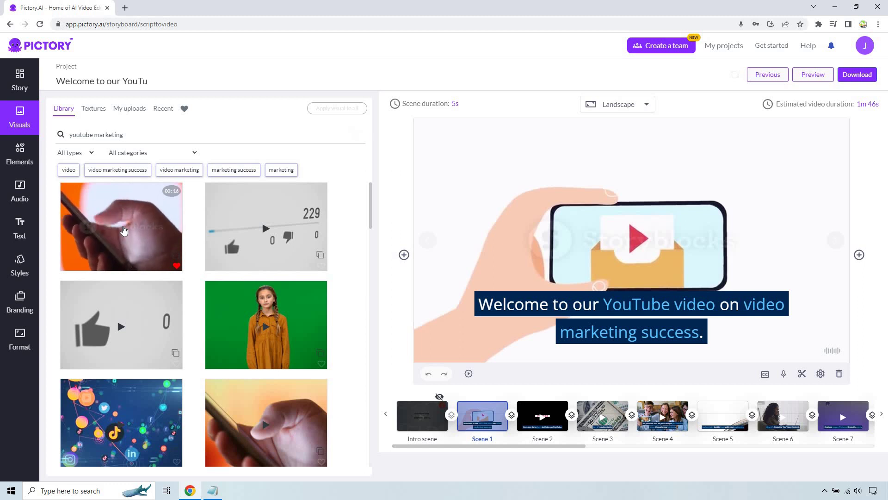
pyautogui.click(124, 230)
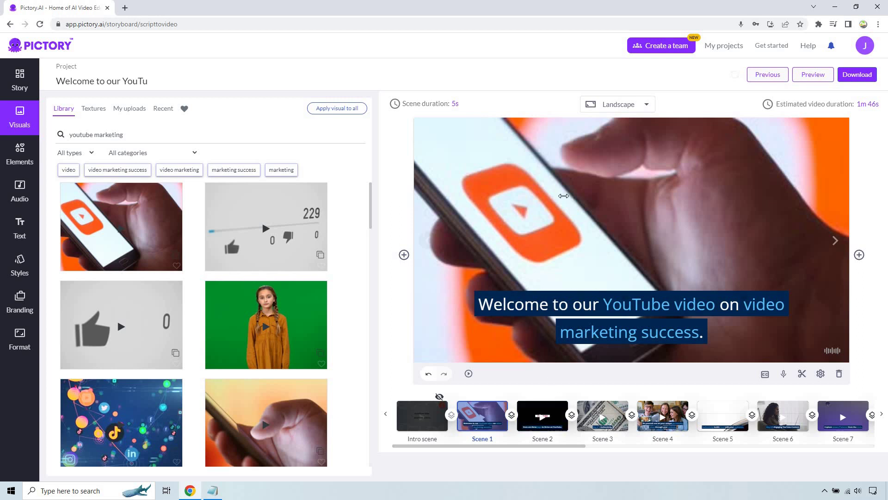
# Step: Search the visuals library for "youtube" and replace the scene 2 visual with the clip of a rising views counter
pyautogui.click(547, 412)
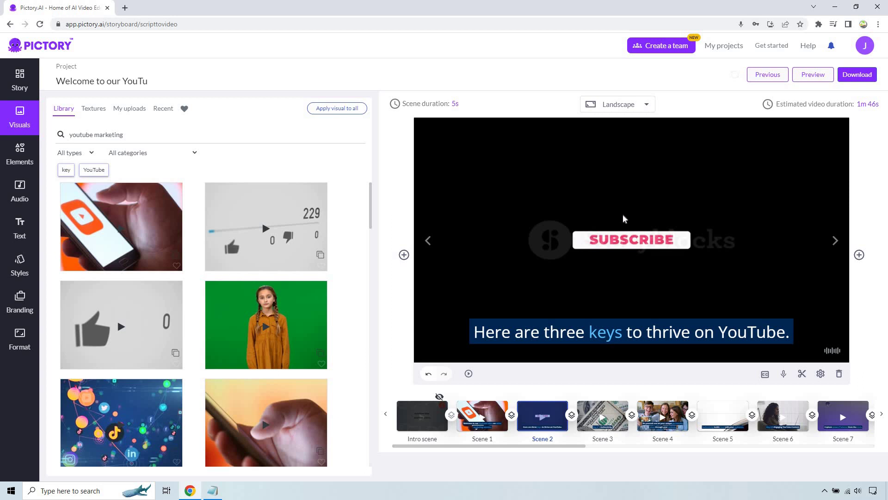
pyautogui.doubleClick(151, 128)
pyautogui.press('BackSpace')
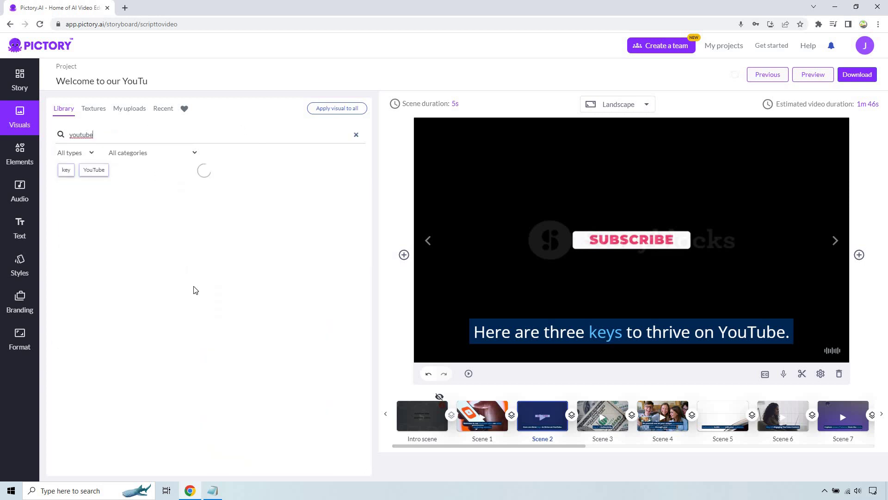
pyautogui.scroll(-4, 224, 271)
pyautogui.scroll(3, 249, 271)
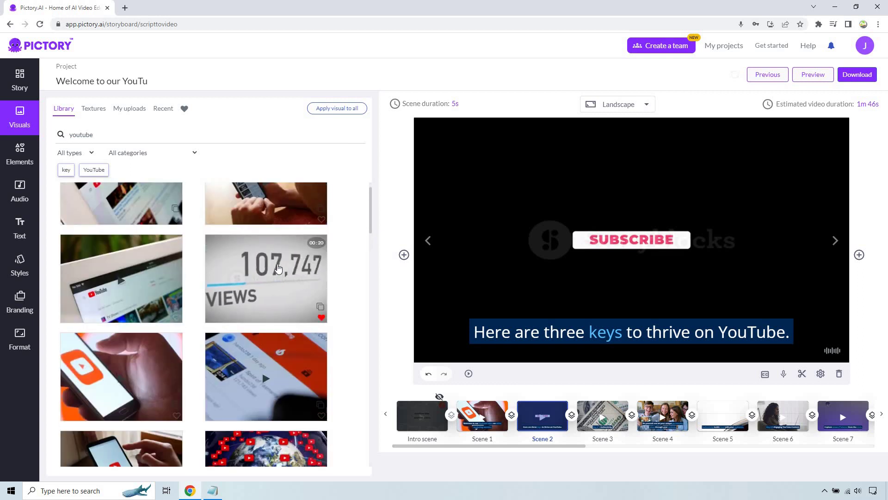
pyautogui.click(278, 268)
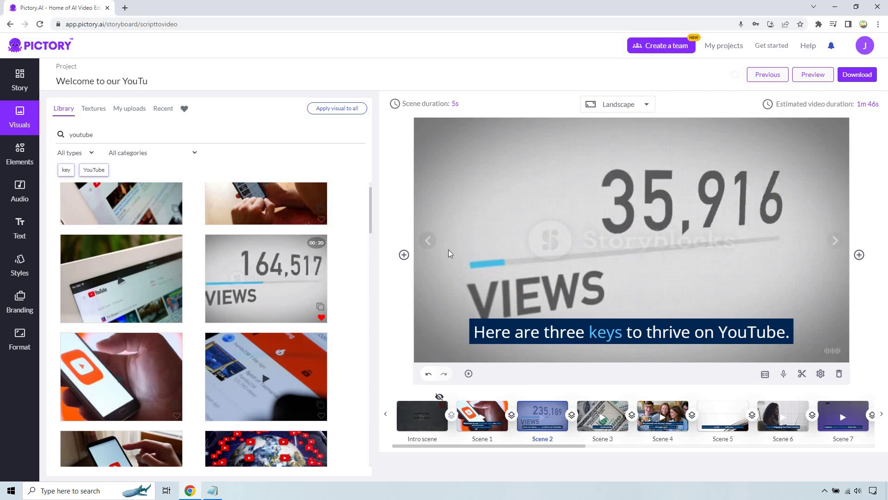
# Step: Search the visuals library for "authenticity" and replace the scene 3 visual with the clip of a woman holding a cup and phone by a window
pyautogui.click(623, 409)
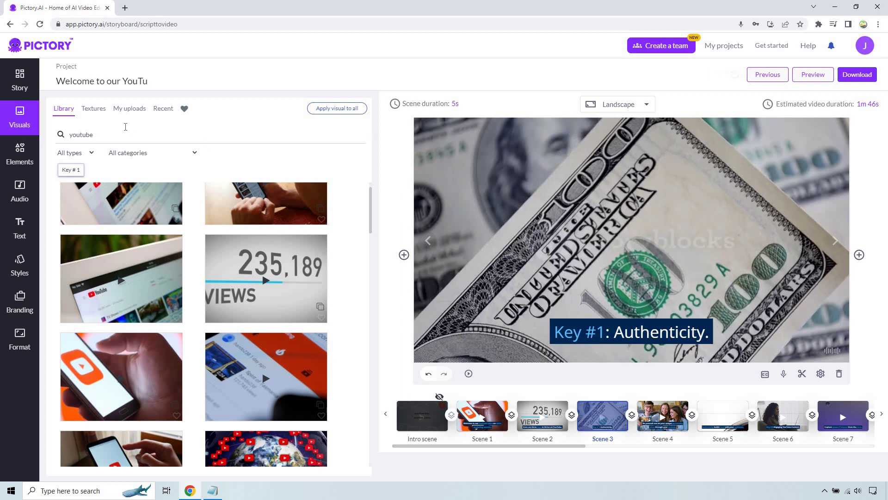
pyautogui.click(132, 134)
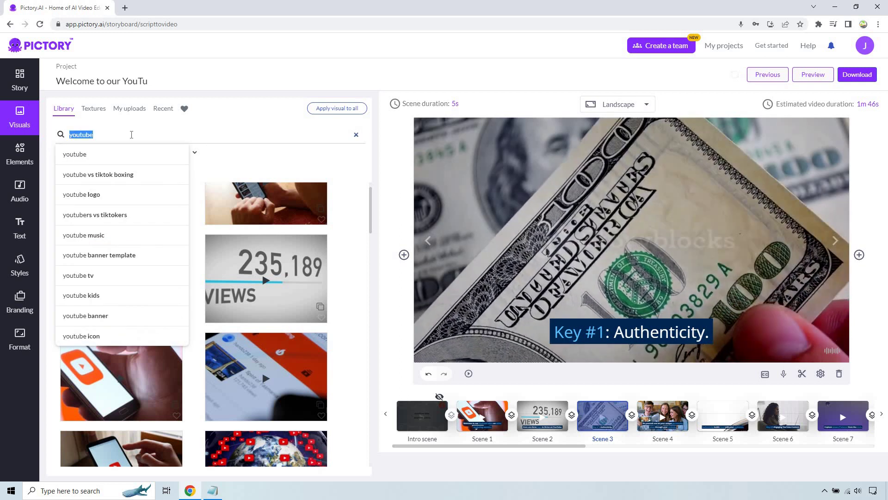
pyautogui.write('authenticity')
pyautogui.press('Return')
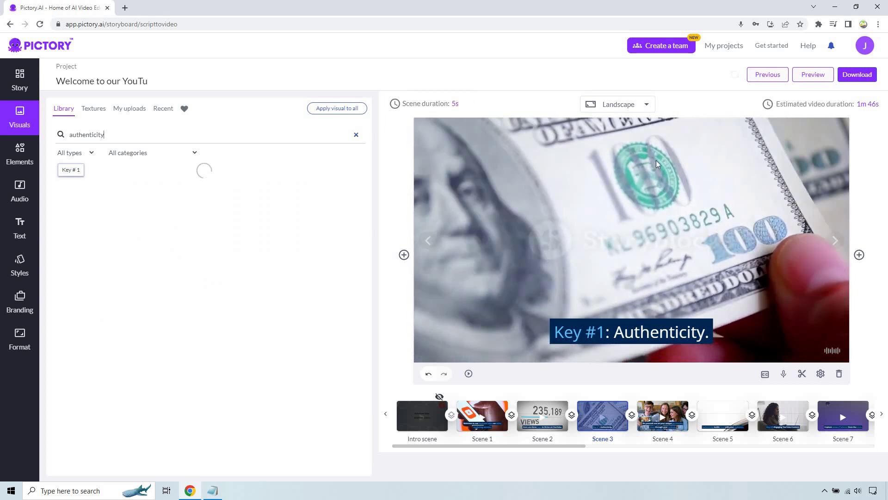
pyautogui.scroll(-6, 182, 316)
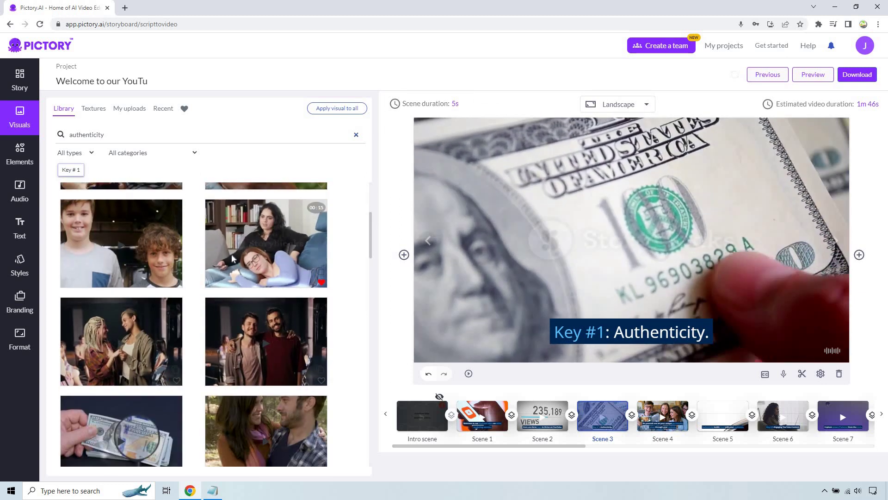
pyautogui.scroll(-8, 232, 258)
pyautogui.scroll(-10, 231, 259)
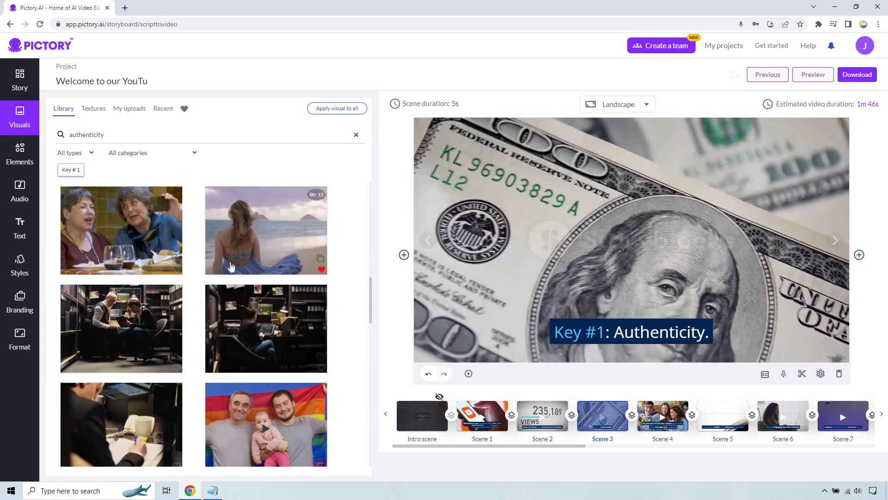
pyautogui.scroll(-10, 232, 267)
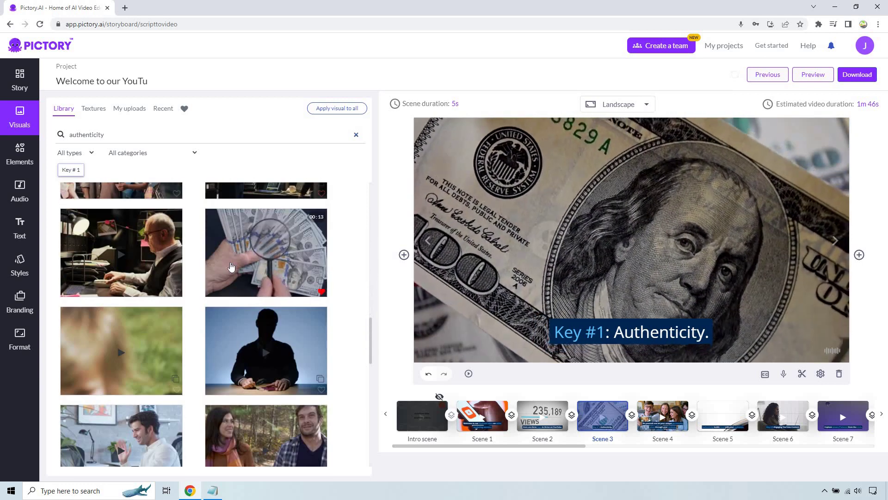
pyautogui.scroll(-2, 233, 267)
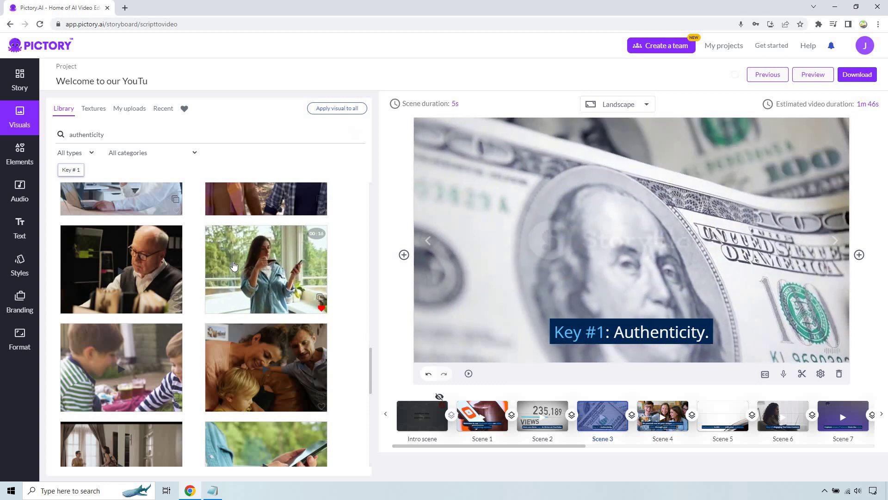
pyautogui.click(234, 265)
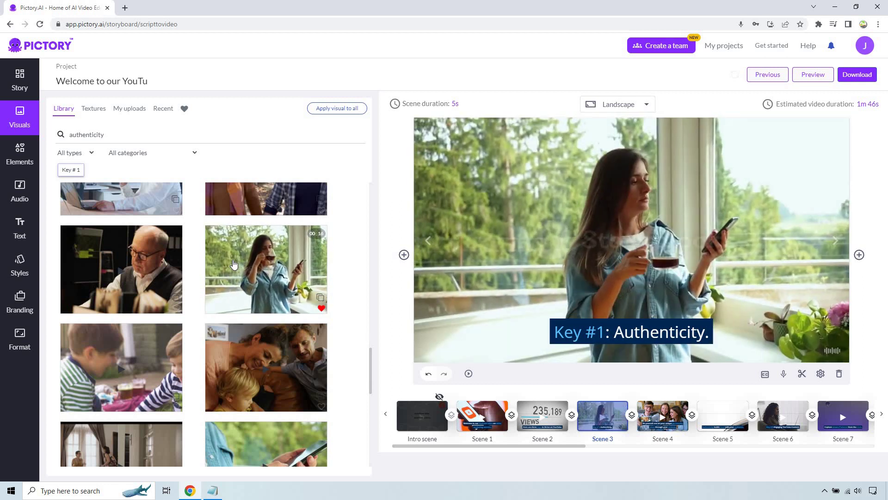
# Step: Review the scene 4 visual and search the visuals library for "build trust" to browse clips for scene 5
pyautogui.click(671, 409)
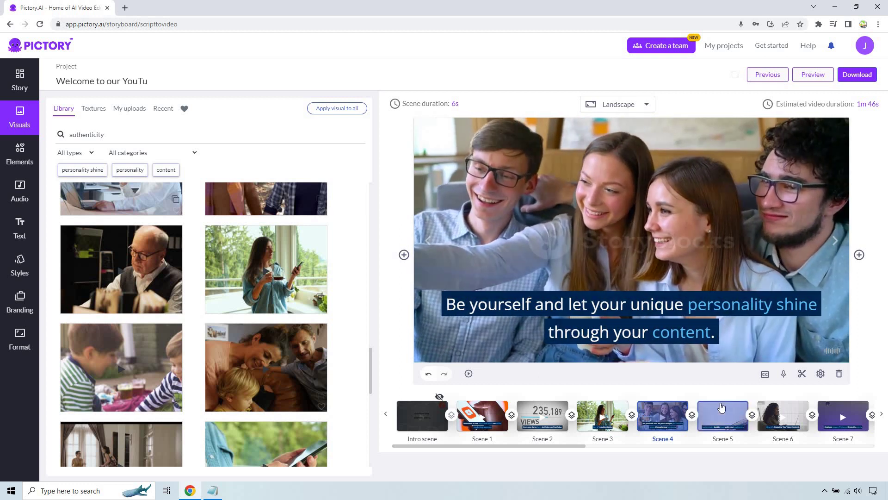
pyautogui.click(722, 407)
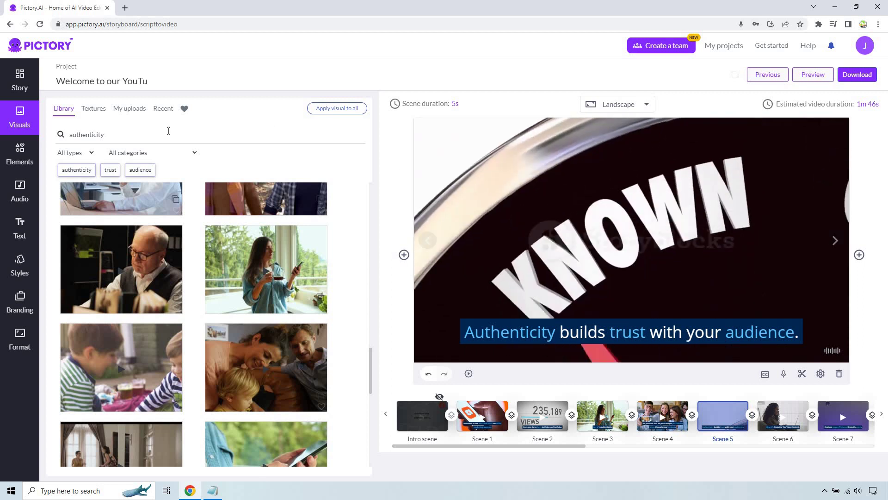
pyautogui.click(169, 131)
pyautogui.doubleClick(161, 130)
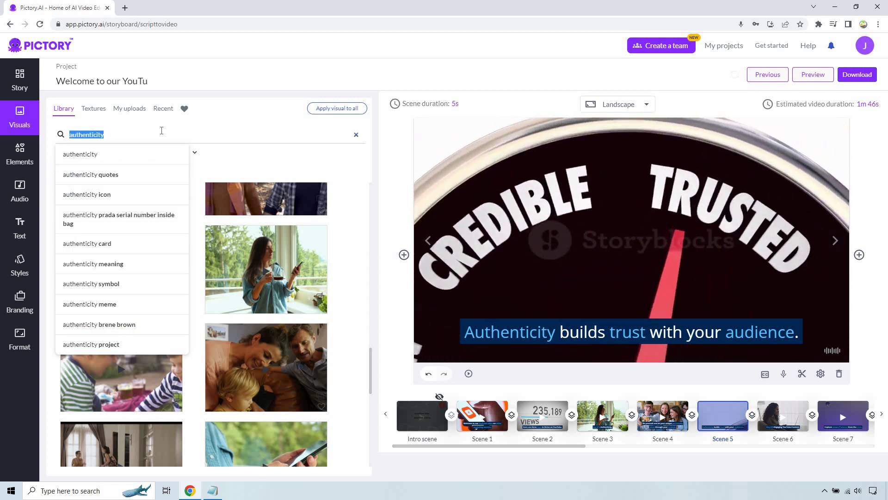
pyautogui.write('b')
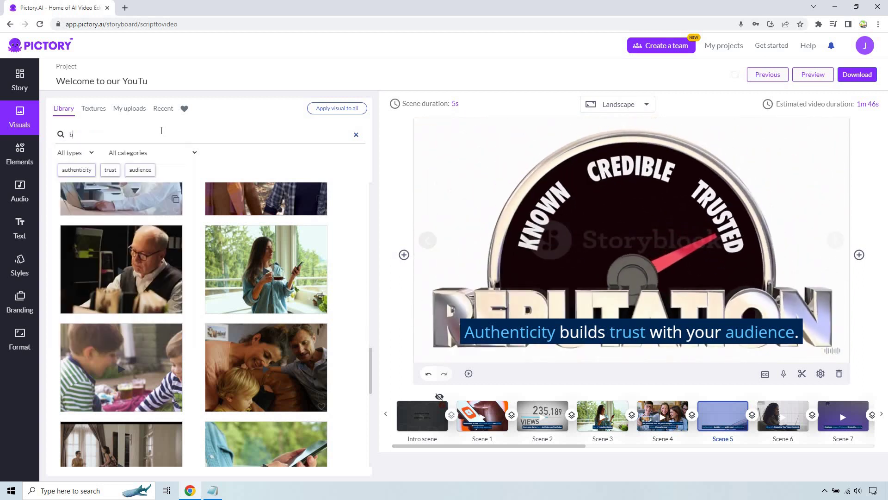
pyautogui.write('uild trust')
pyautogui.press('Return')
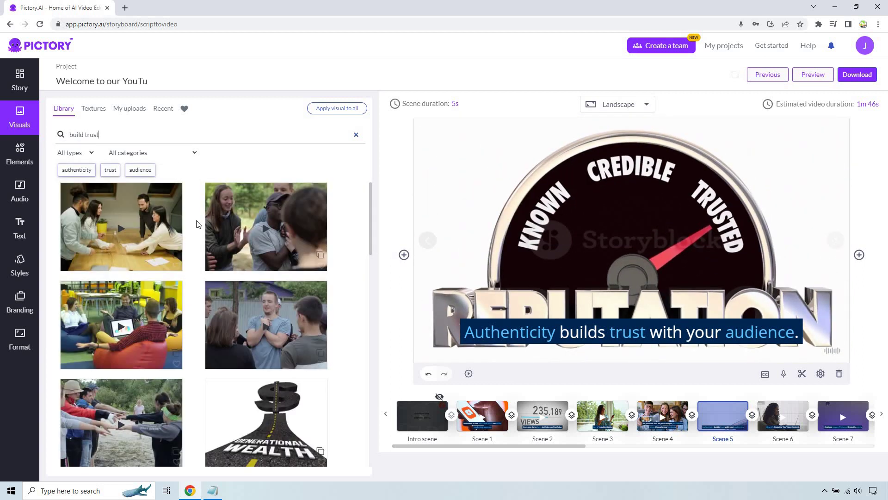
pyautogui.scroll(-1, 227, 254)
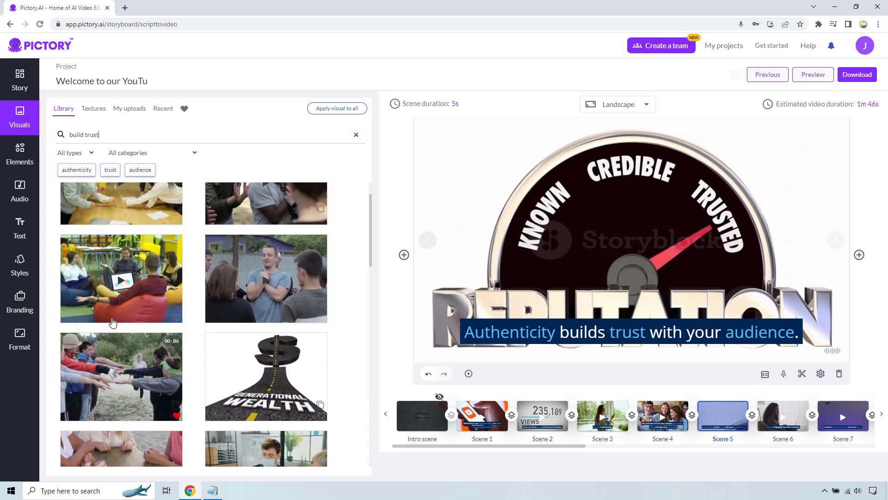
pyautogui.scroll(-3, 132, 357)
pyautogui.scroll(4, 130, 277)
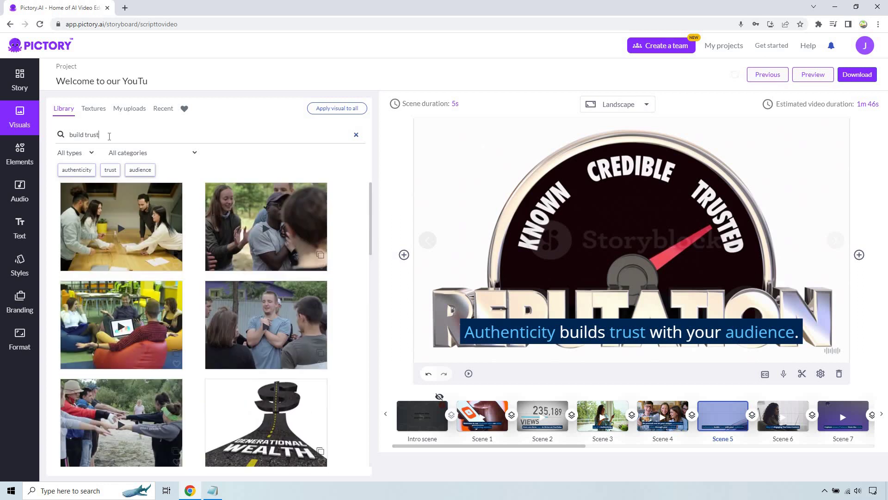
# Step: Search the visuals library for "hand shake" and replace the scene 5 visual with the clip of a man and a woman in red shaking hands
pyautogui.click(109, 135)
pyautogui.write('hand shake')
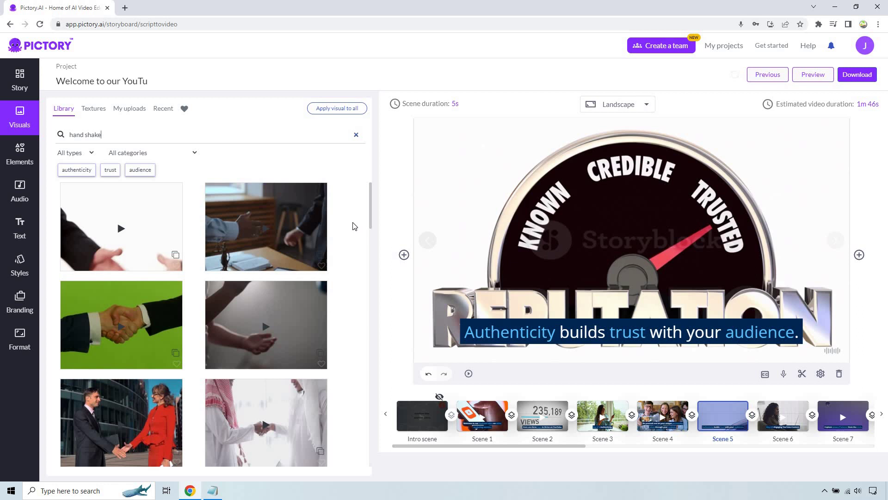
pyautogui.scroll(-1, 342, 231)
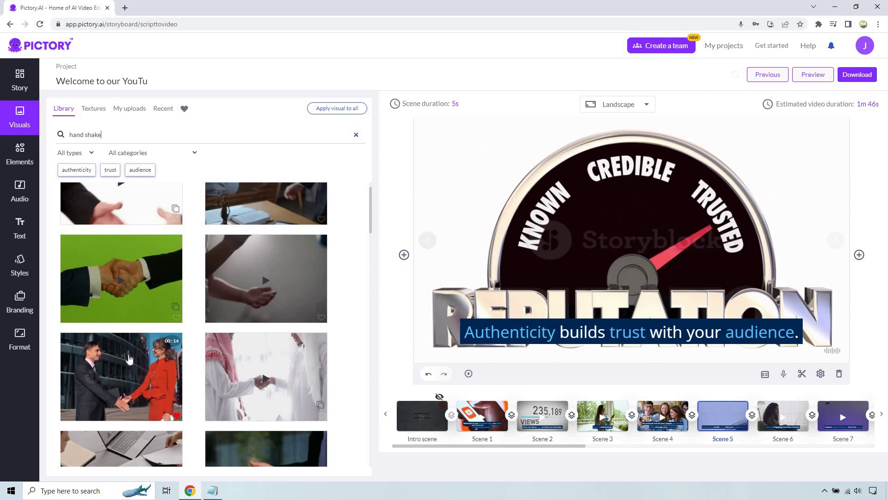
pyautogui.click(149, 342)
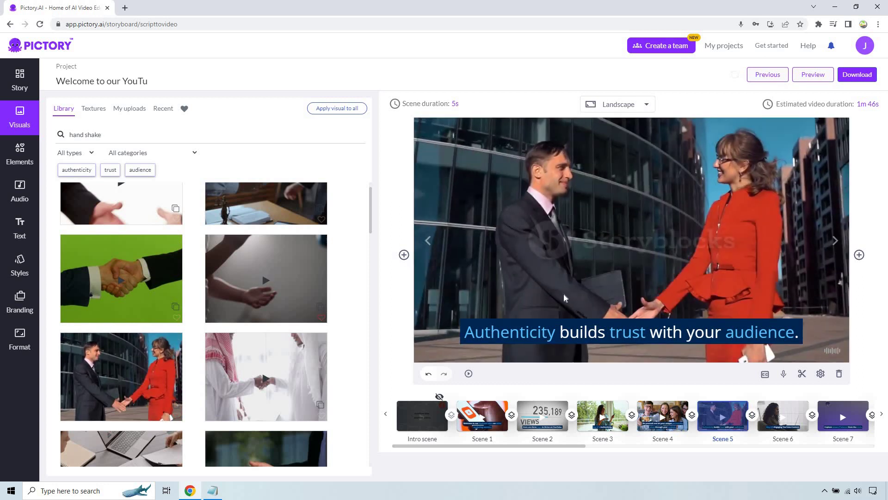
# Step: Search the visuals library for "capture interest" and replace the scene 7 visual with the clip of a man holding a phone in a street
pyautogui.click(794, 406)
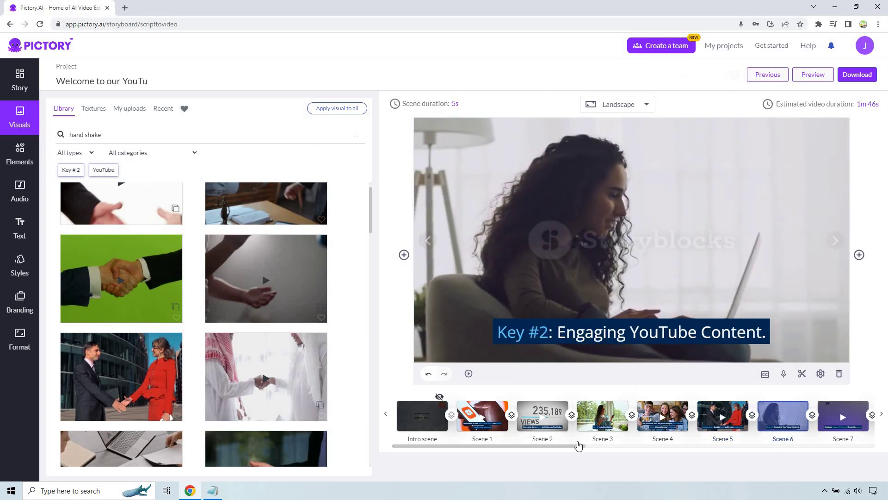
pyautogui.moveTo(575, 447); pyautogui.dragTo(702, 461)
pyautogui.click(655, 417)
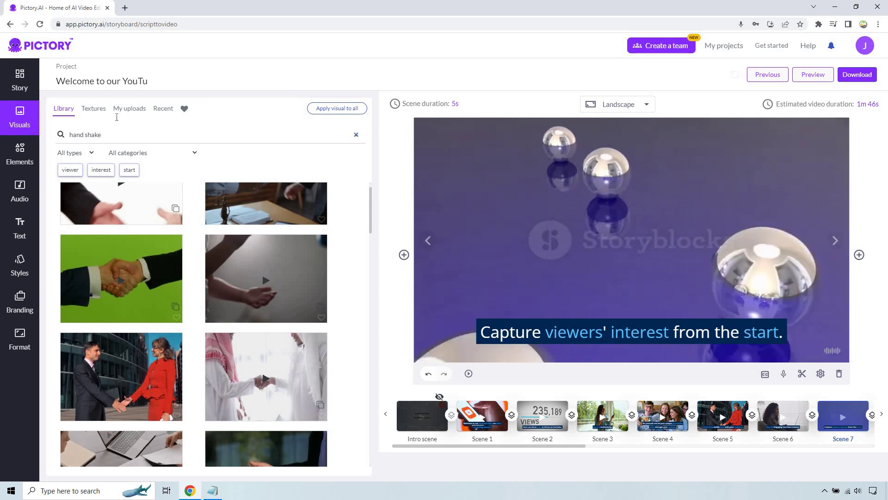
pyautogui.click(85, 135)
pyautogui.write('ca')
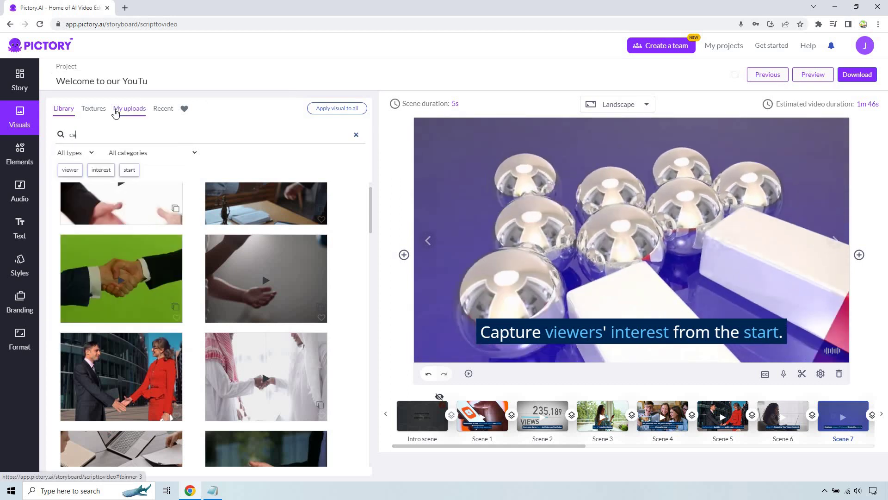
pyautogui.write('pture interest')
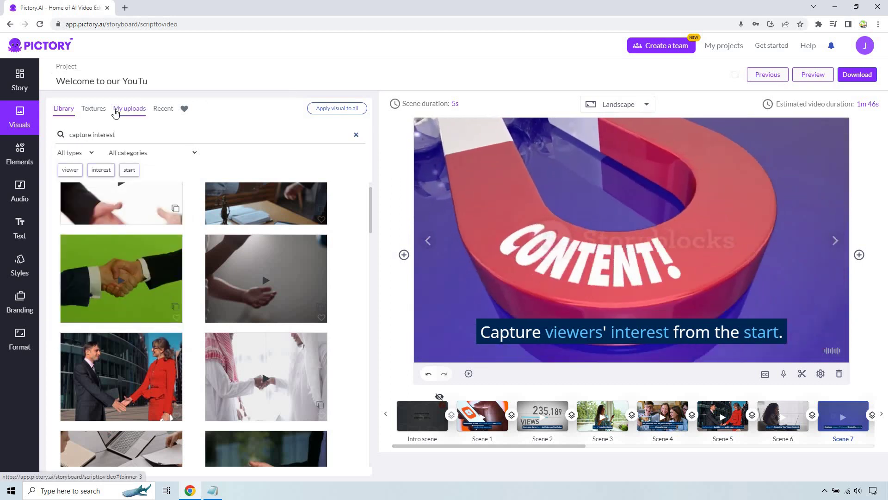
pyautogui.click(178, 266)
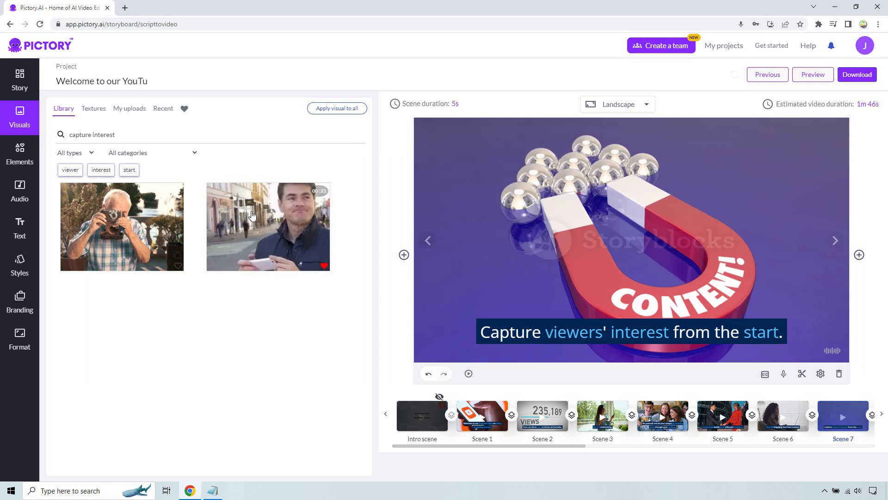
pyautogui.click(252, 215)
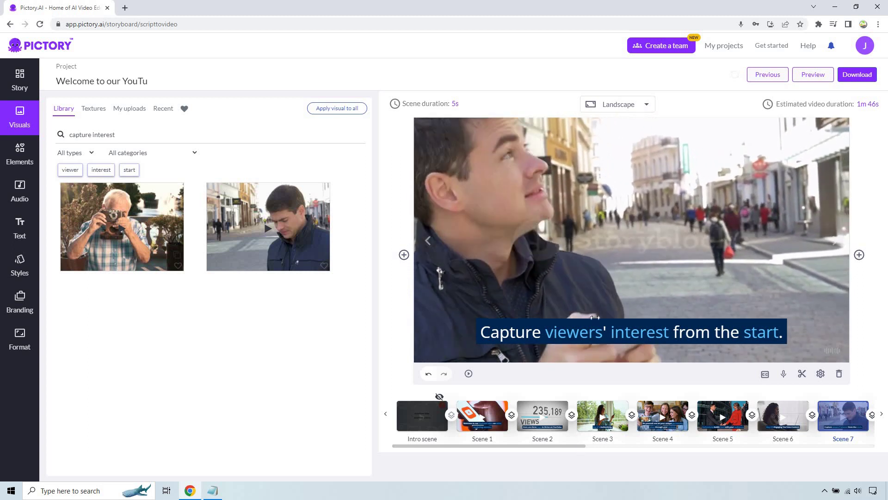
# Step: Search the visuals library for "video thumbnail" to find a clip for scene 8
pyautogui.moveTo(576, 446); pyautogui.dragTo(679, 463)
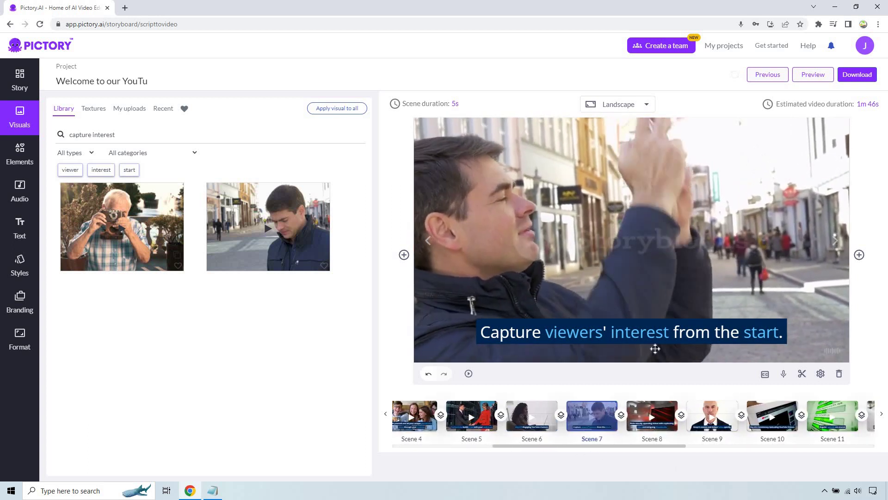
pyautogui.click(660, 409)
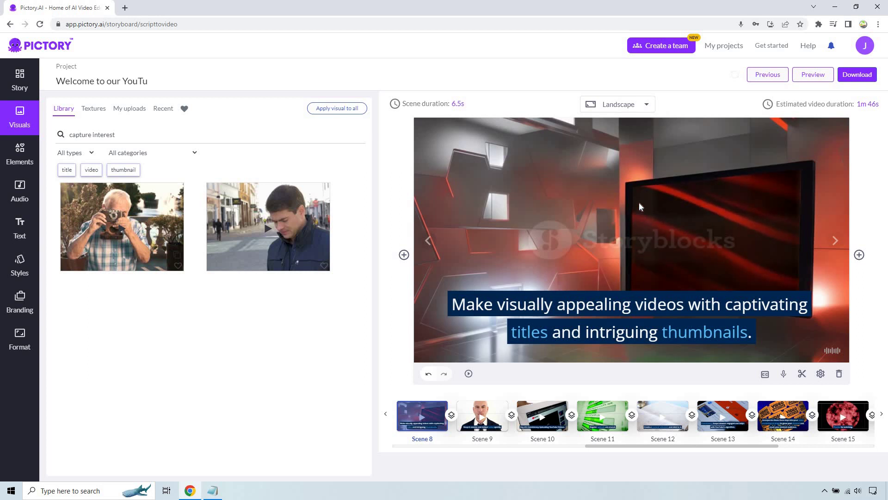
pyautogui.click(174, 140)
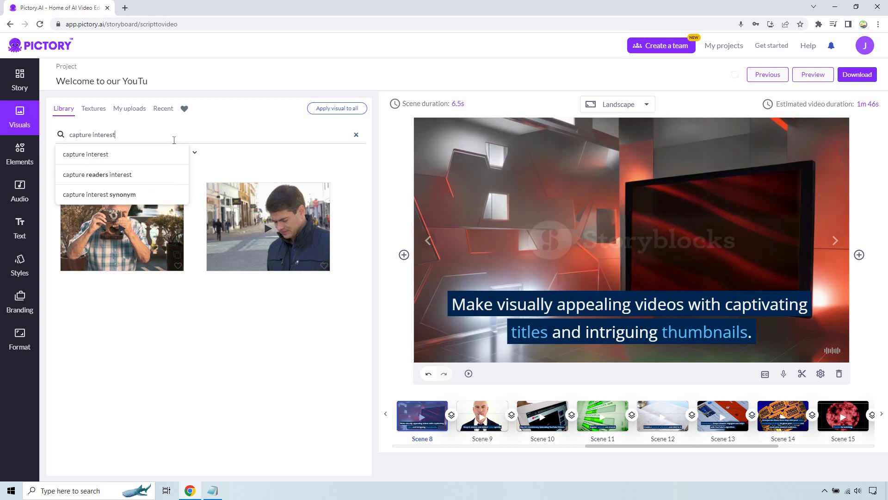
pyautogui.write('vi')
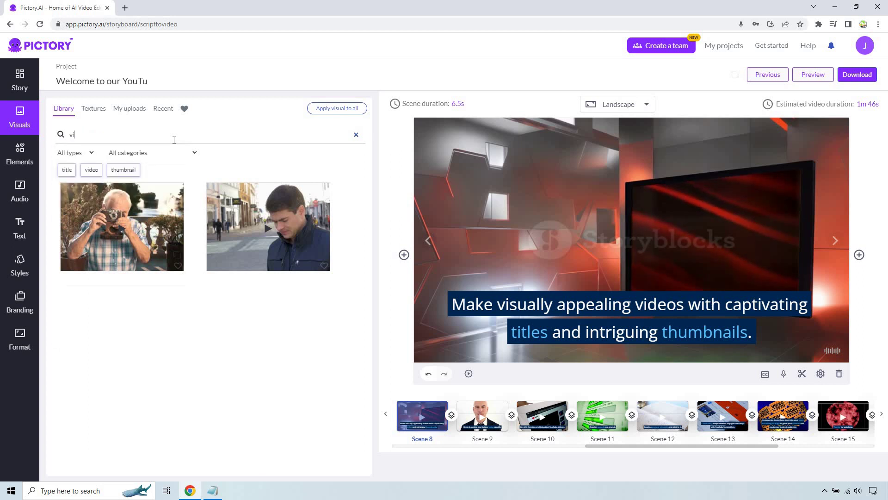
pyautogui.write('deo thumbnail')
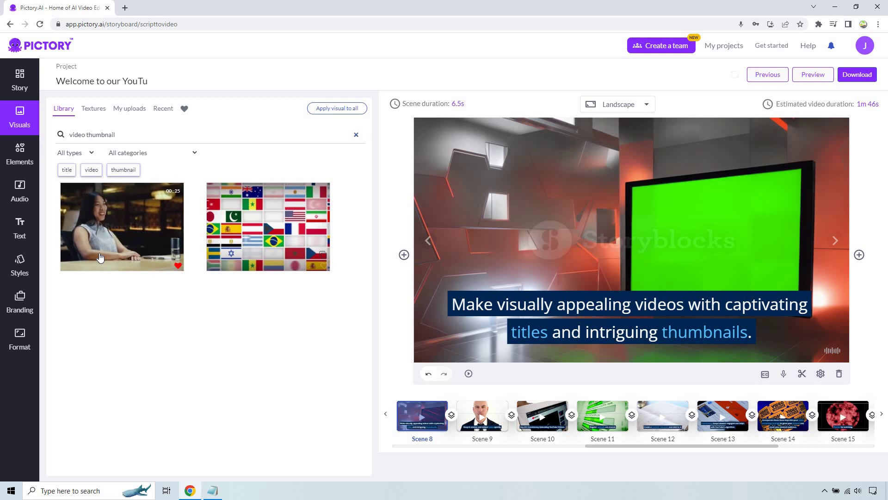
# Step: Search the visuals library for "youtube thumbnail" and replace the scene 8 visual with the clip of a YouTube page on a tablet
pyautogui.doubleClick(118, 134)
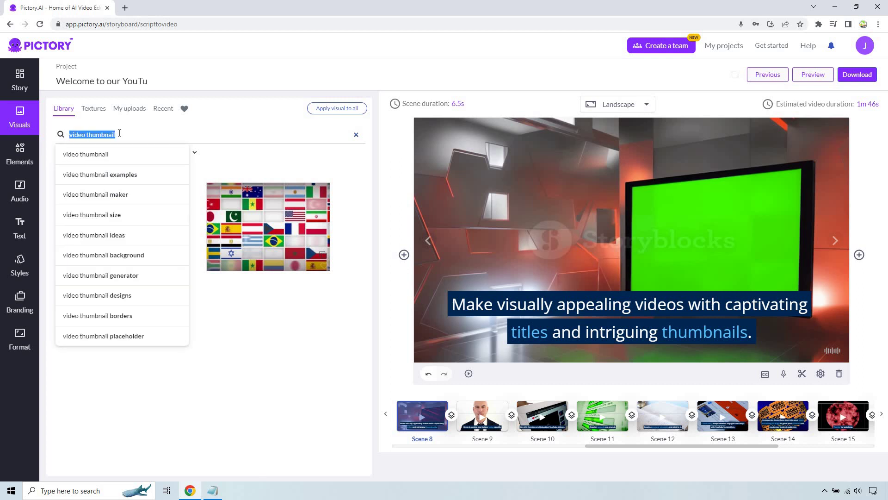
pyautogui.write('youtube thumn')
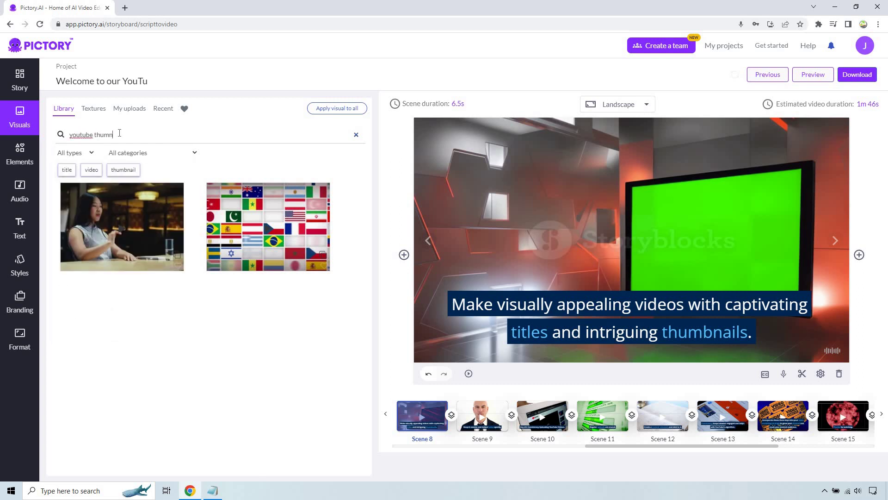
pyautogui.press('BackSpace')
pyautogui.write('bnail')
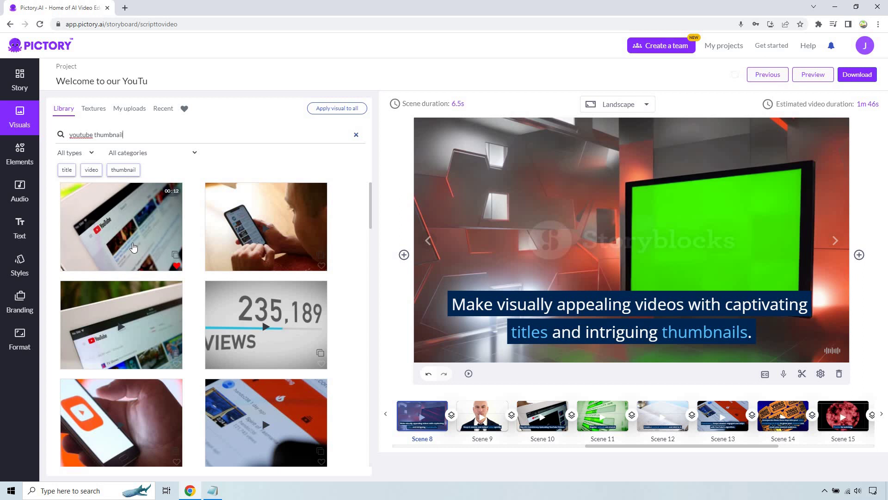
pyautogui.click(138, 345)
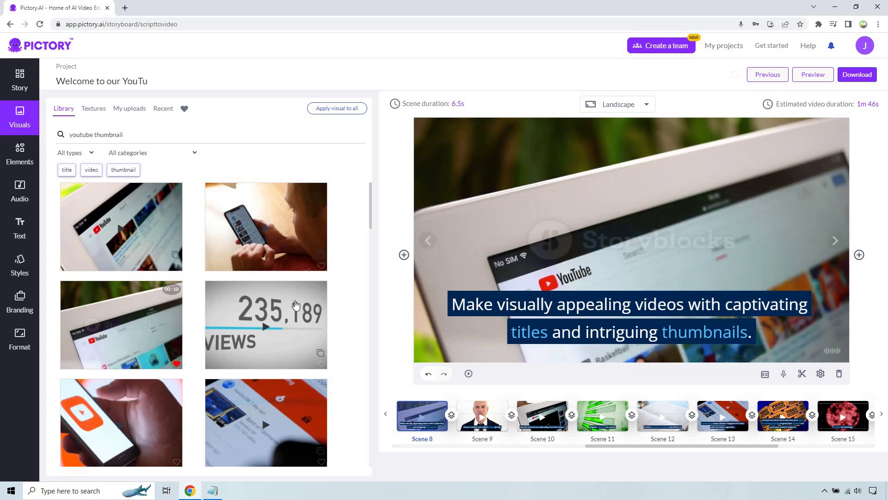
# Step: Search the visuals library for "deliver value" and replace the scene 9 visual with the yellow word clip showing VALUE and benefits
pyautogui.click(495, 410)
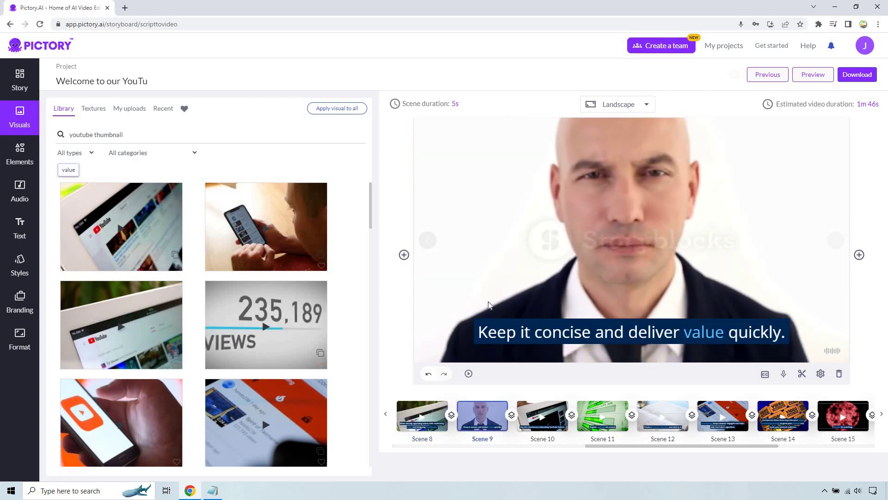
pyautogui.tripleClick(209, 140)
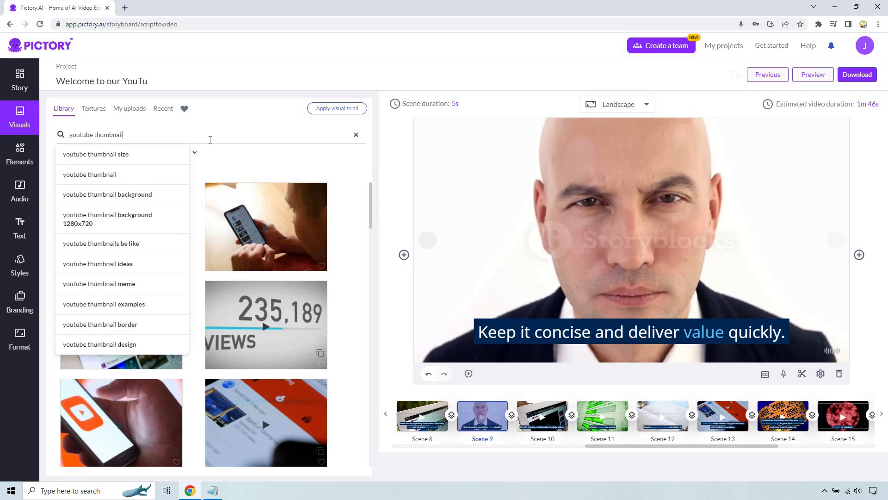
pyautogui.write('del')
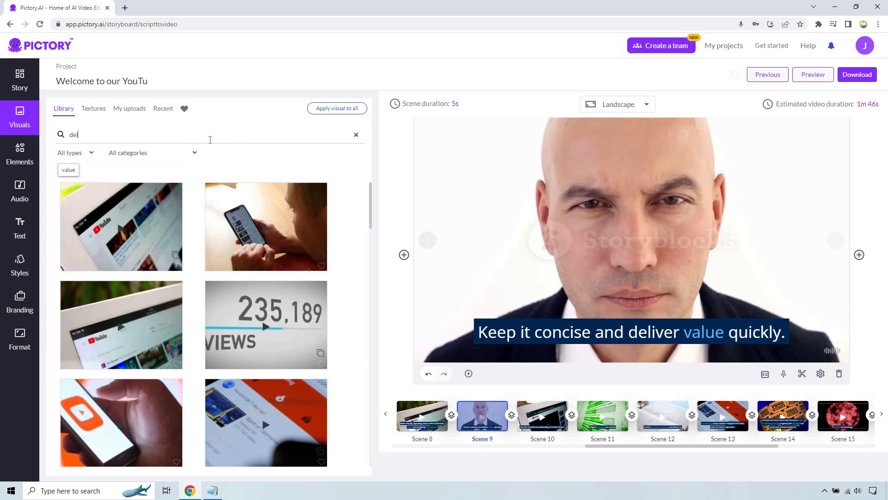
pyautogui.write('iver value')
pyautogui.press('Return')
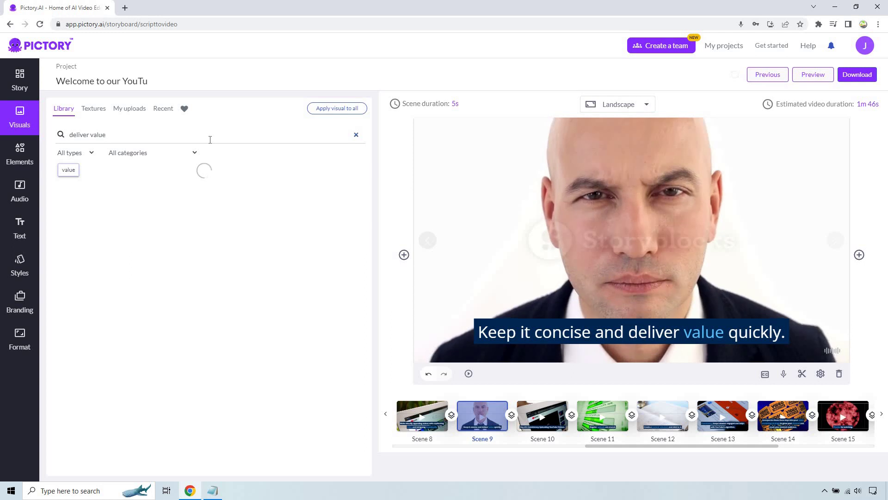
pyautogui.moveTo(133, 216)
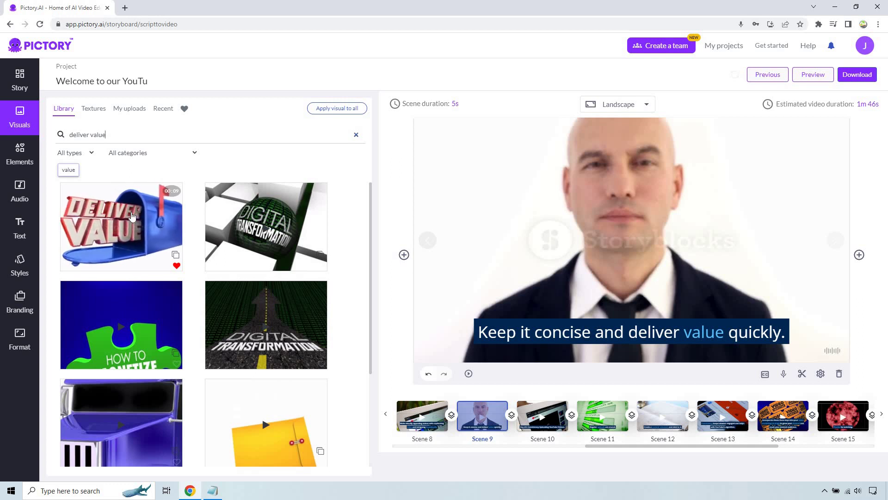
pyautogui.scroll(-2, 124, 238)
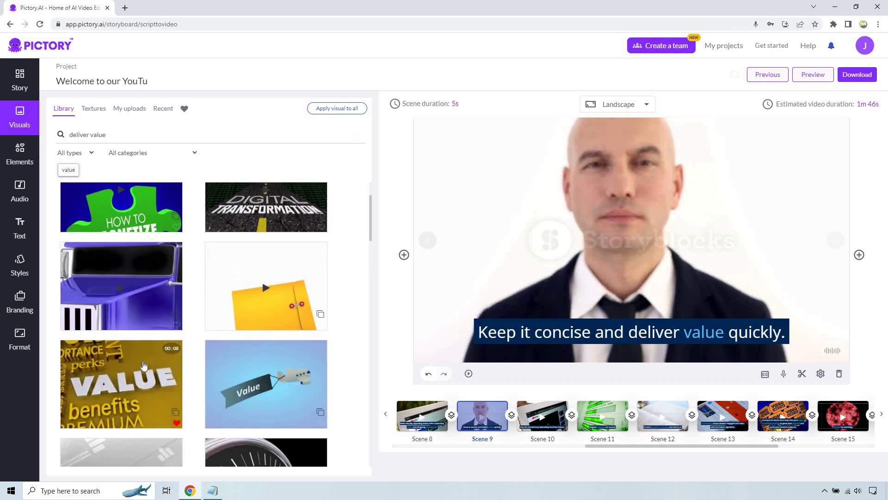
# Step: Review scene 10, search the visuals library for "consistency" and replace the scene 11 visual with the consistency word clip
pyautogui.click(555, 411)
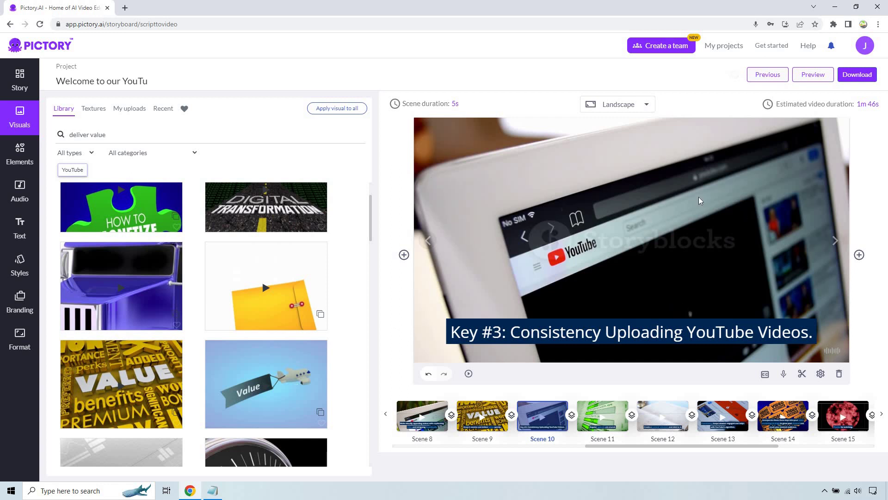
pyautogui.click(609, 411)
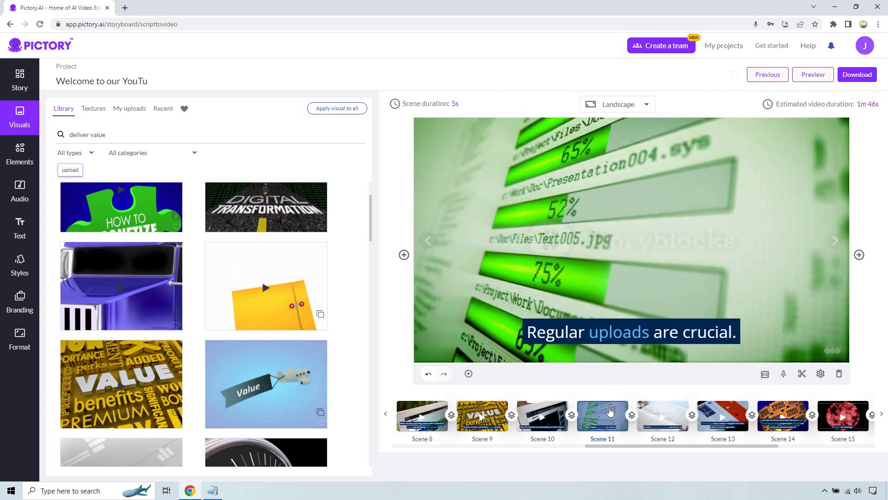
pyautogui.click(137, 130)
pyautogui.write('co')
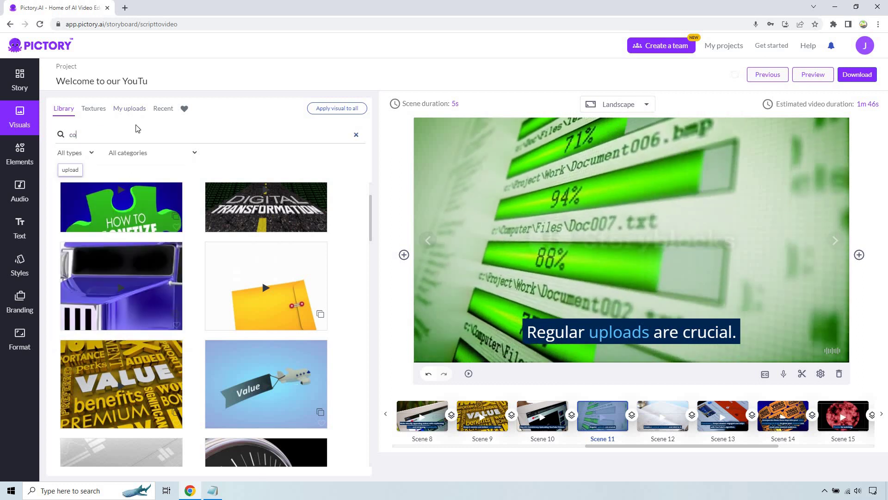
pyautogui.write('nsistency')
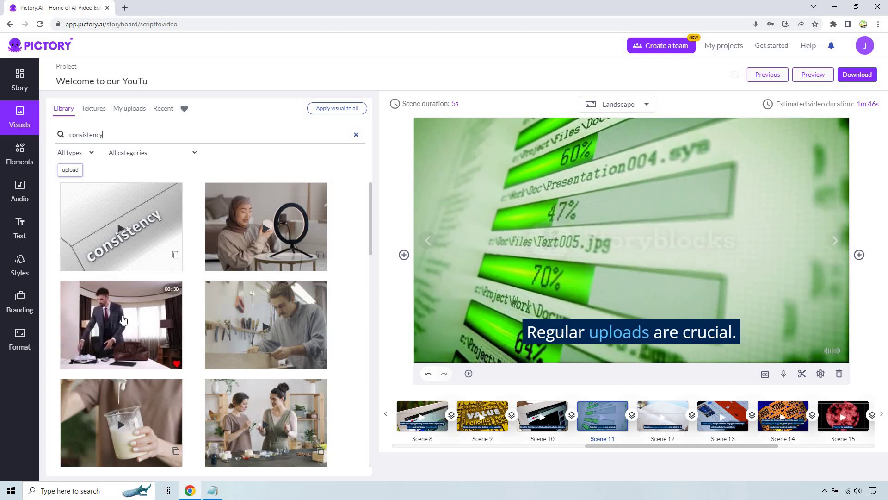
pyautogui.click(147, 258)
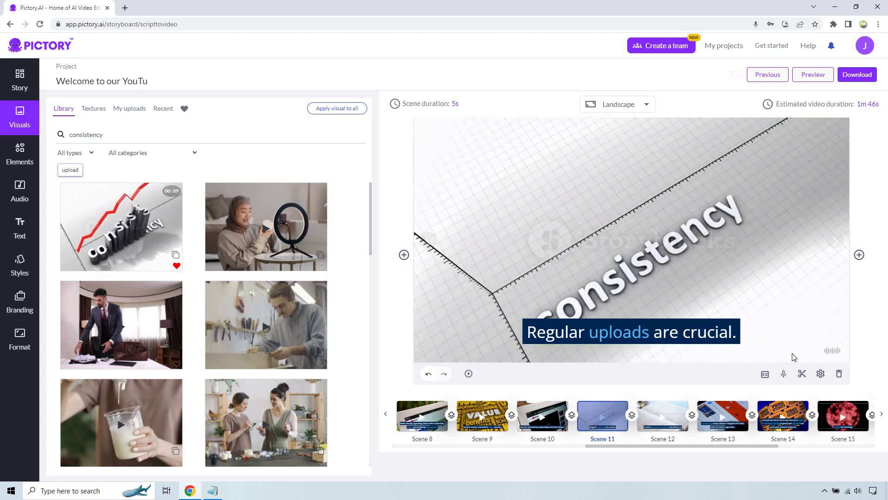
# Step: Review the visuals of scenes 12 and 13 against their captions
pyautogui.click(676, 412)
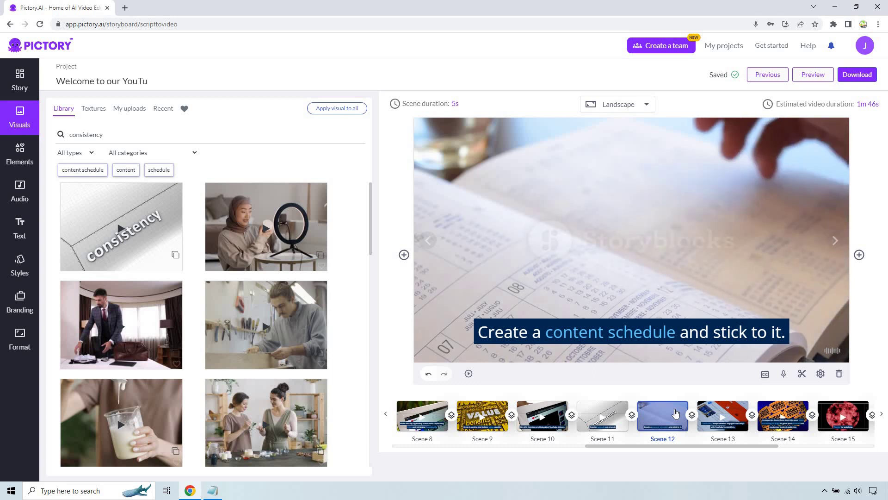
pyautogui.click(722, 409)
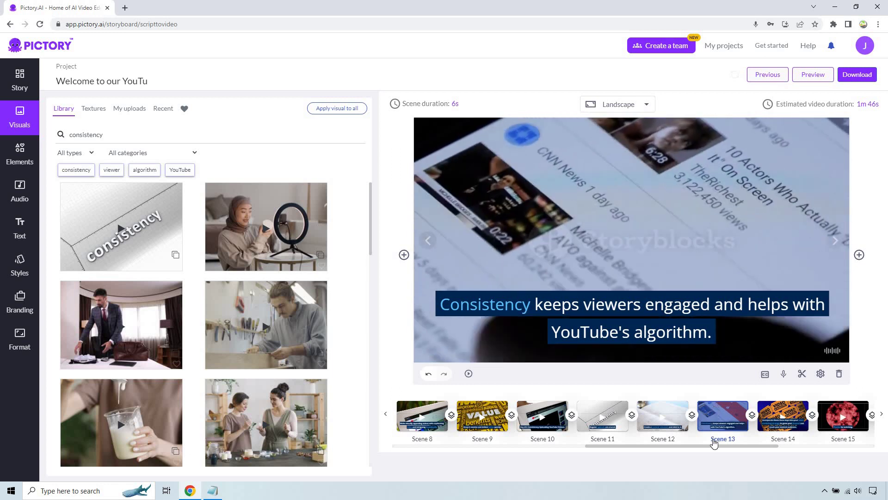
pyautogui.hscroll(2, 782, 453)
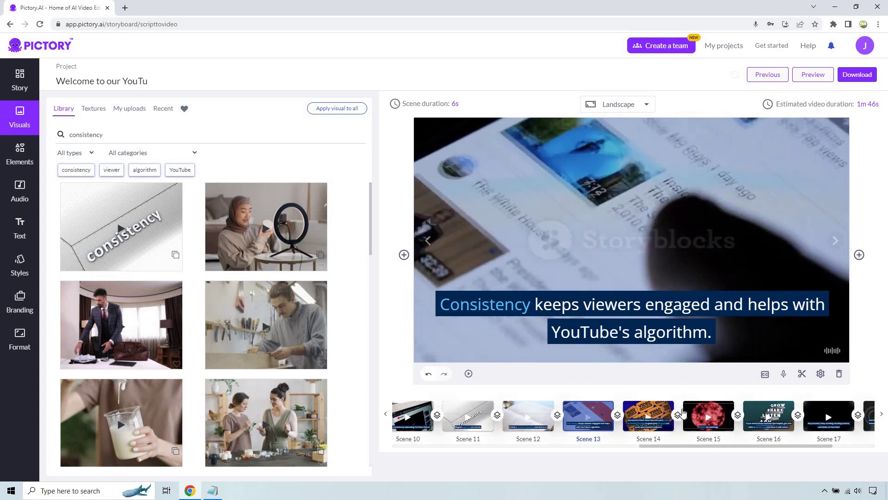
# Step: Search the visuals library for "growing youtube" and replace the scene 14 visual with the clip of a red heart beside a rising counter
pyautogui.click(670, 407)
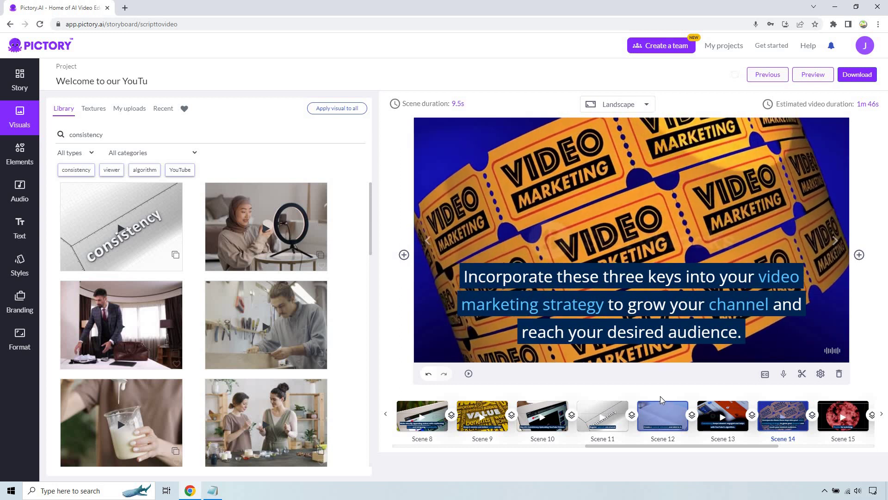
pyautogui.doubleClick(141, 133)
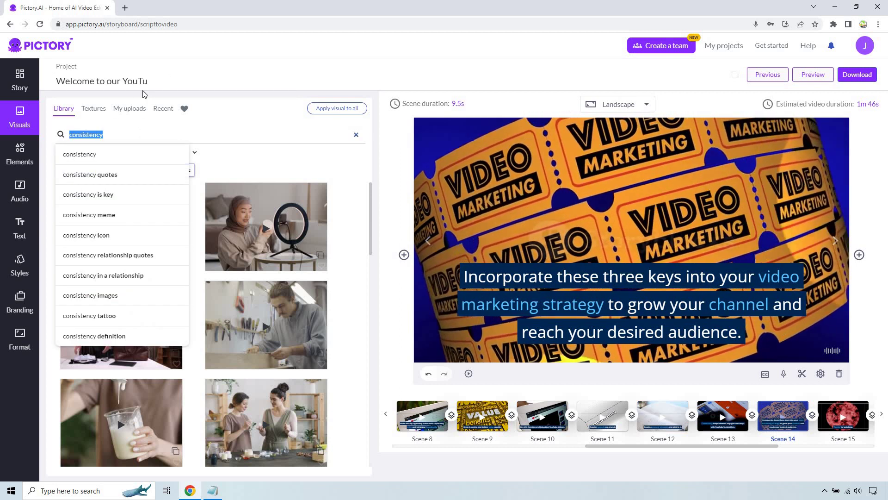
pyautogui.write('growing youtube')
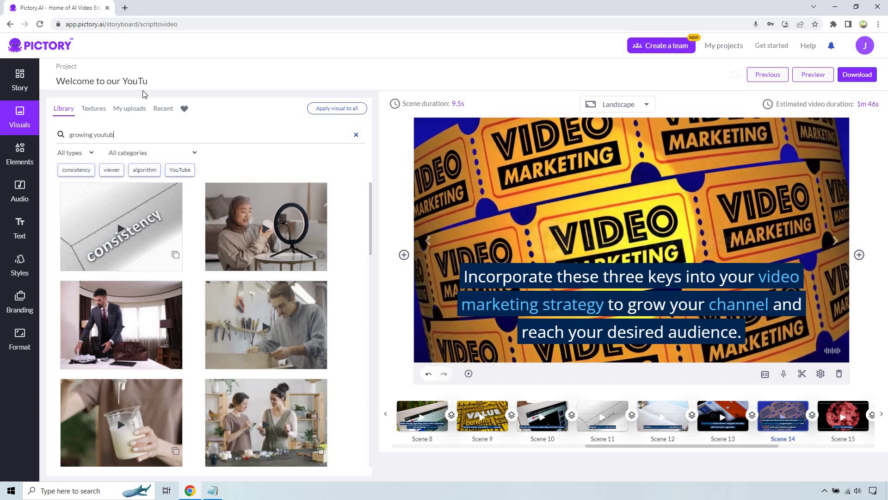
pyautogui.press('Return')
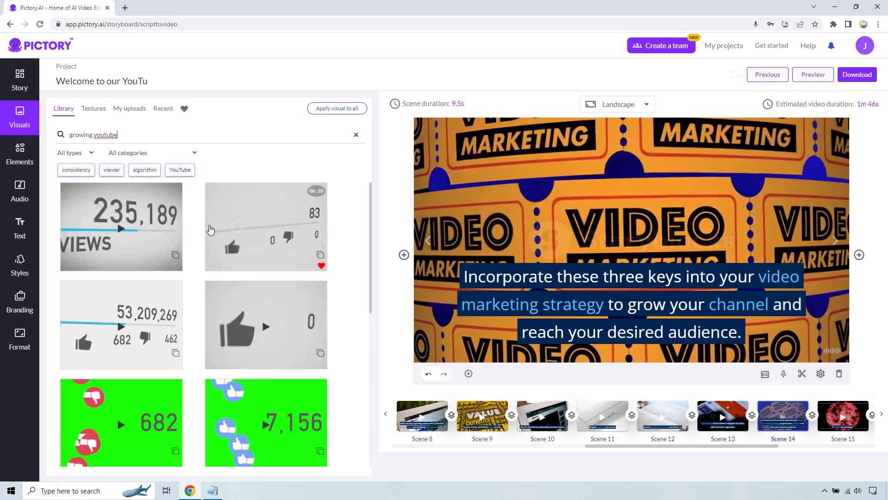
pyautogui.scroll(-5, 217, 239)
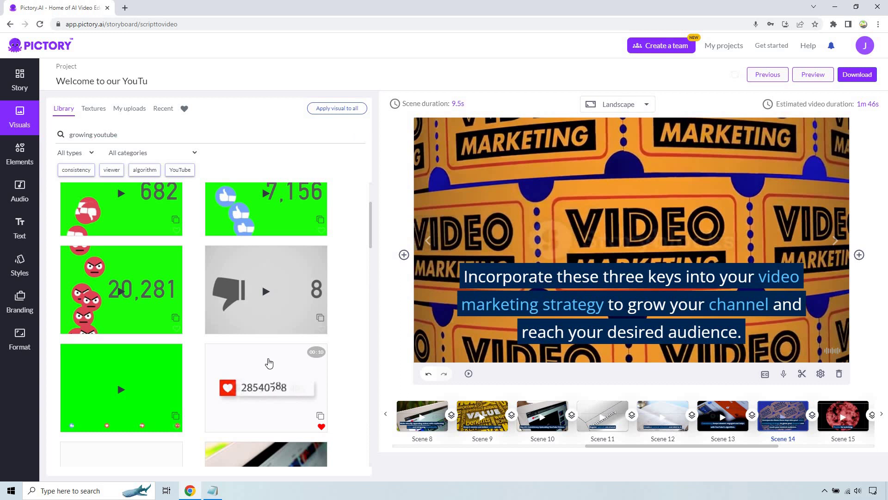
pyautogui.click(269, 363)
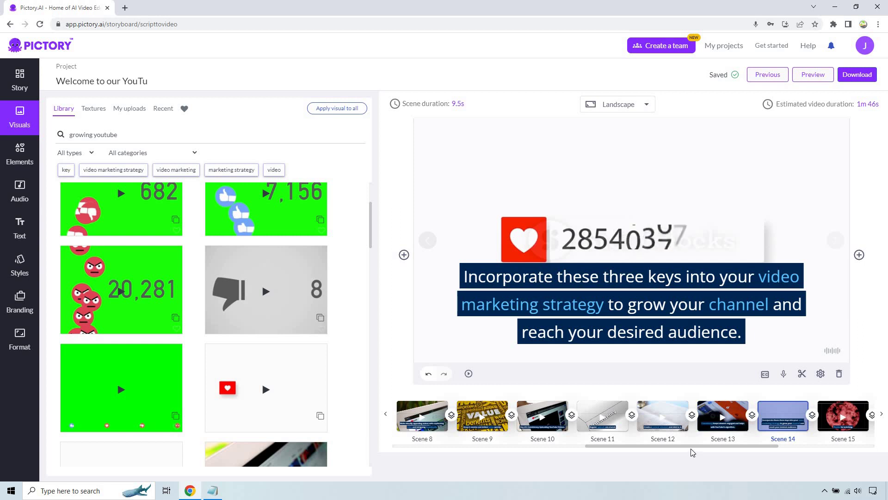
# Step: Select scene 15 and search the visuals library for "thank you for watching"
pyautogui.moveTo(696, 448); pyautogui.dragTo(771, 455)
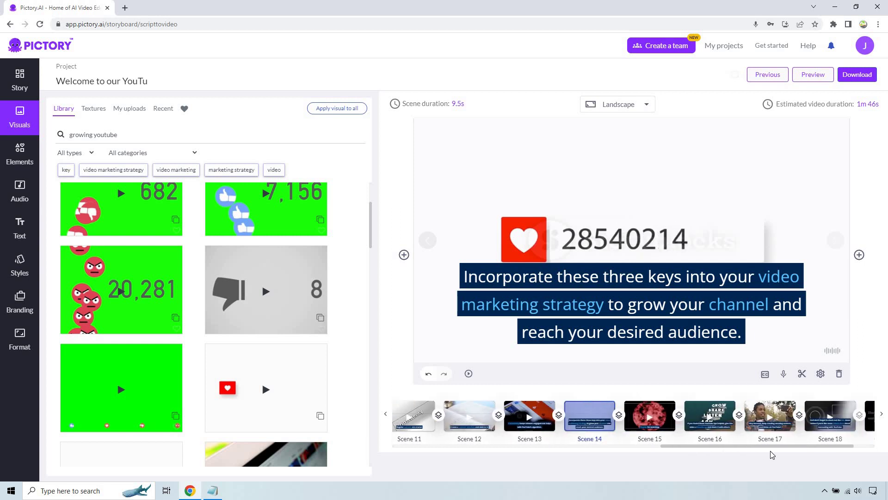
pyautogui.click(668, 404)
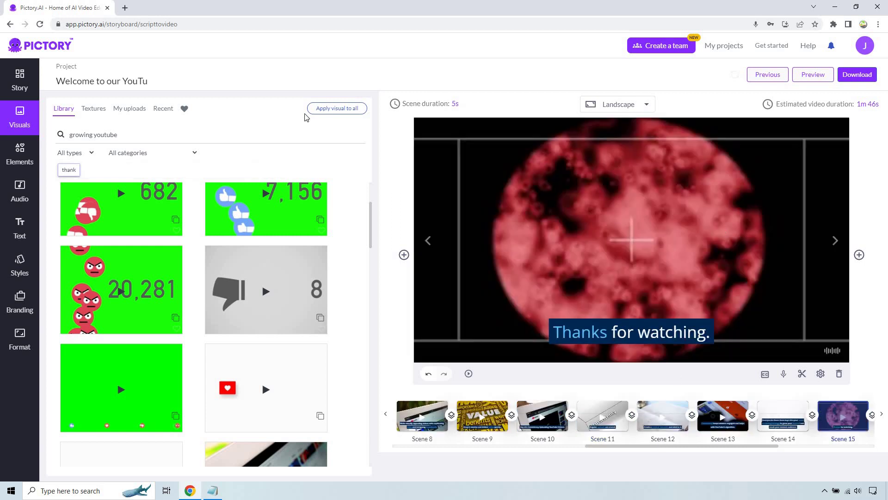
pyautogui.doubleClick(136, 132)
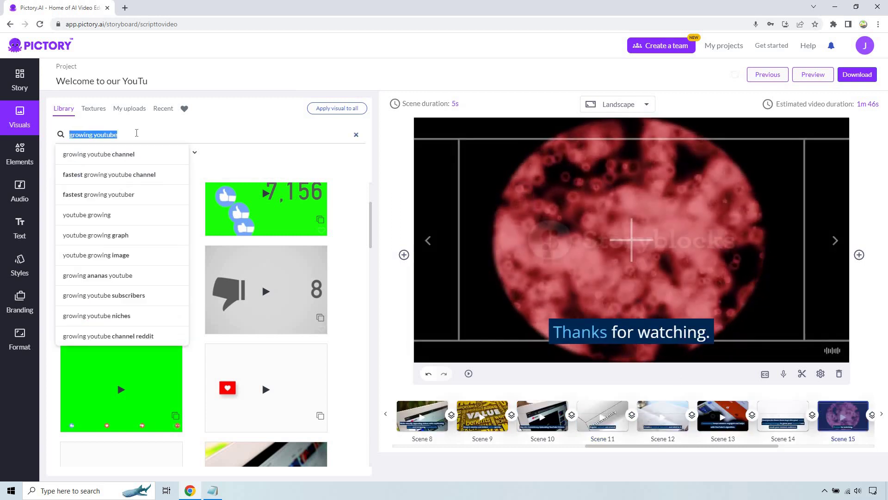
pyautogui.write('thank you for watching')
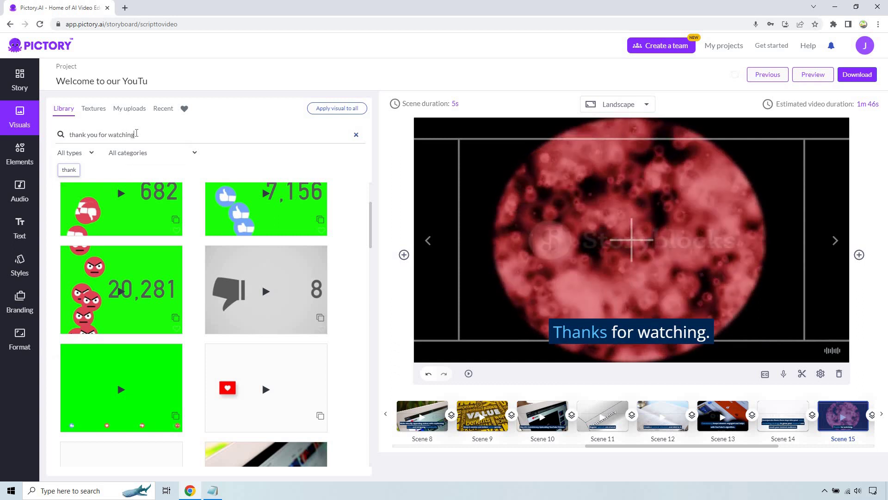
pyautogui.press('Return')
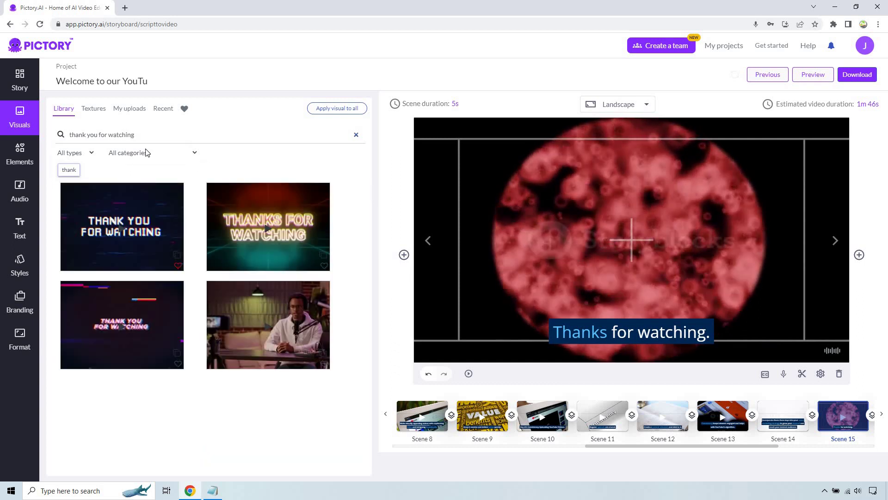
# Step: Search the visuals library for "person thumbs up" and replace the scene 15 visual with the clip of the smiling man in a denim shirt
pyautogui.doubleClick(147, 139)
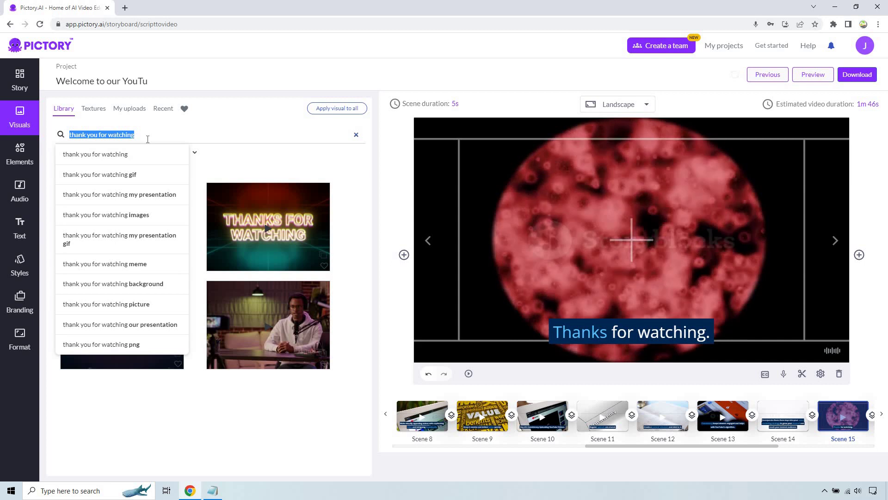
pyautogui.write('person thumbs up')
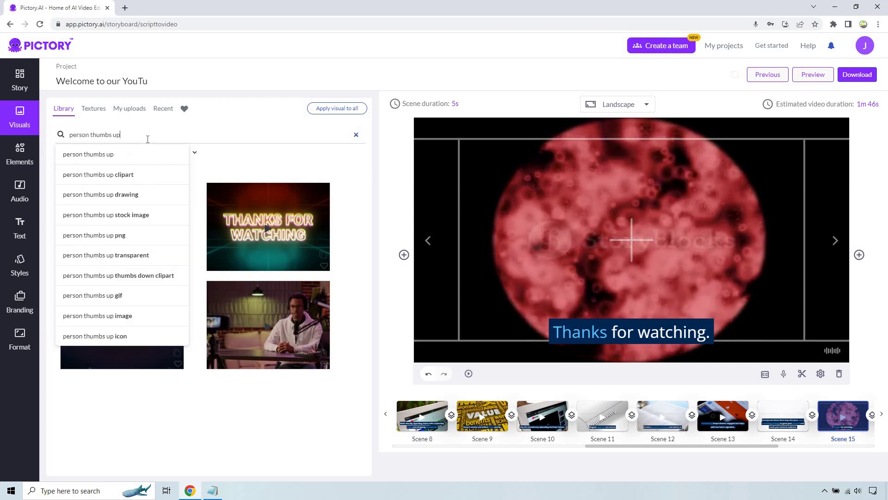
pyautogui.press('Return')
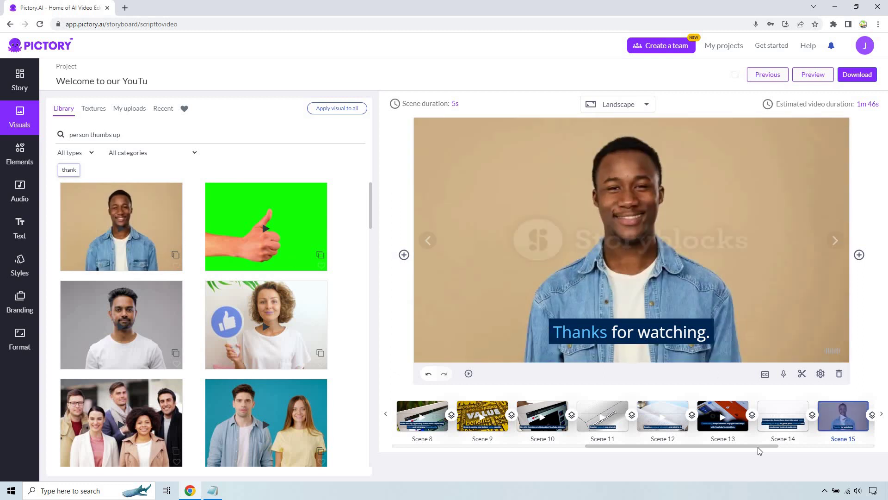
# Step: Review the visuals of scenes 16 and 17 against their captions
pyautogui.hscroll(5, 809, 448)
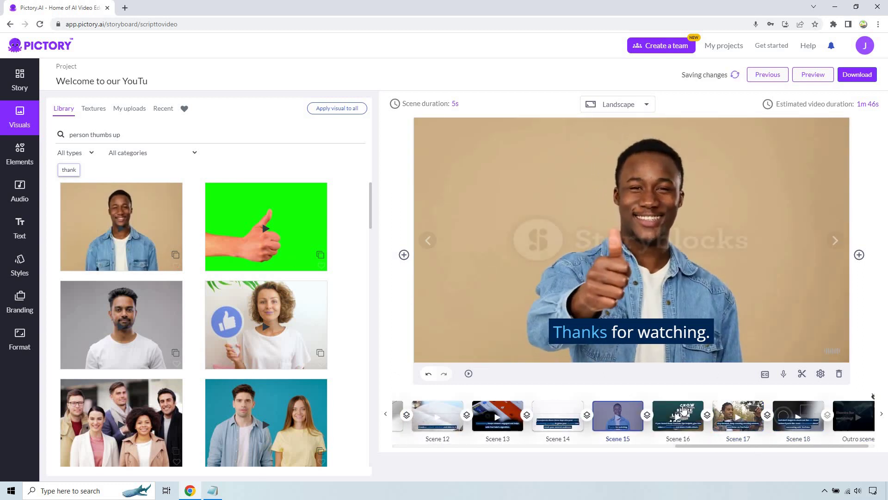
pyautogui.click(684, 409)
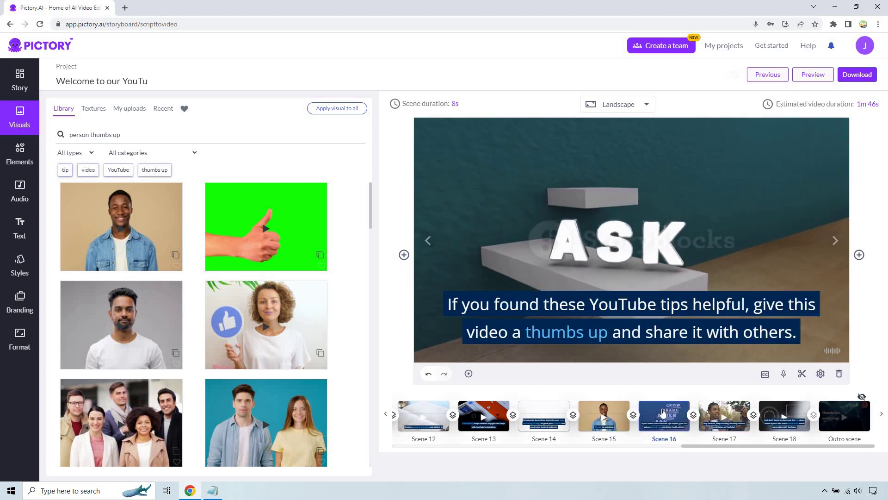
pyautogui.click(735, 409)
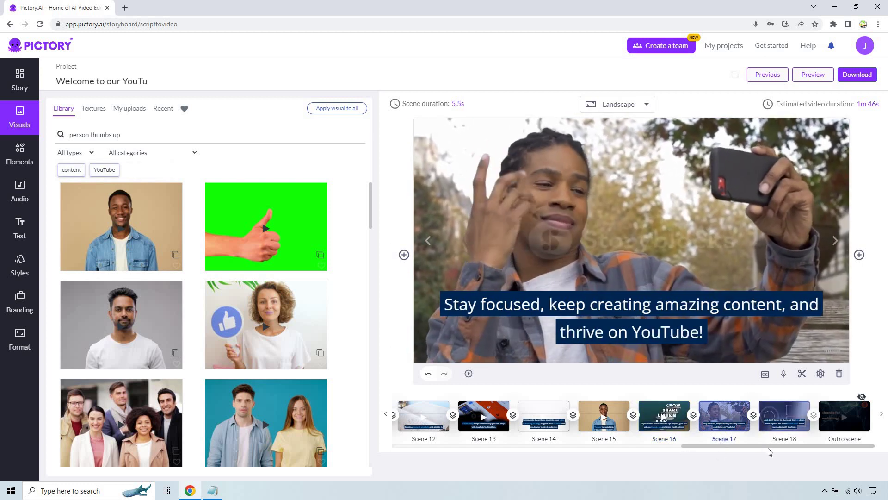
# Step: Select scene 18, search the visuals library for "click the link" and browse the results for a suitable clip
pyautogui.click(784, 415)
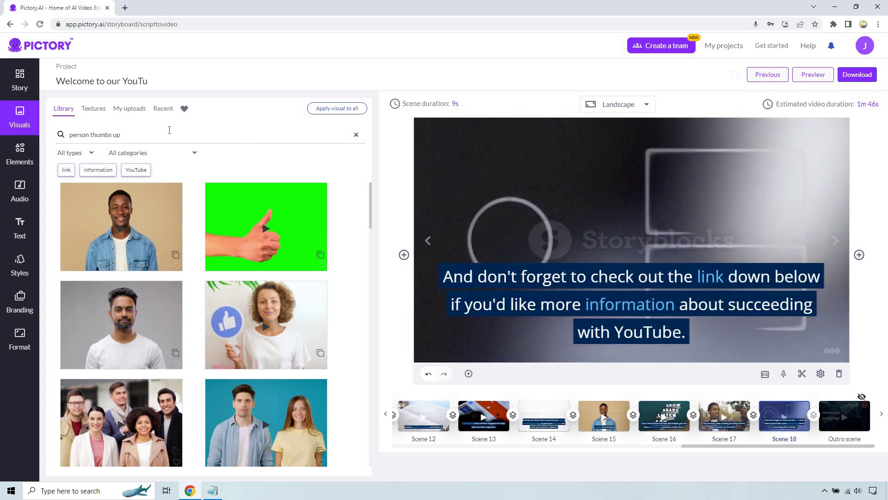
pyautogui.tripleClick(168, 133)
pyautogui.write('click th')
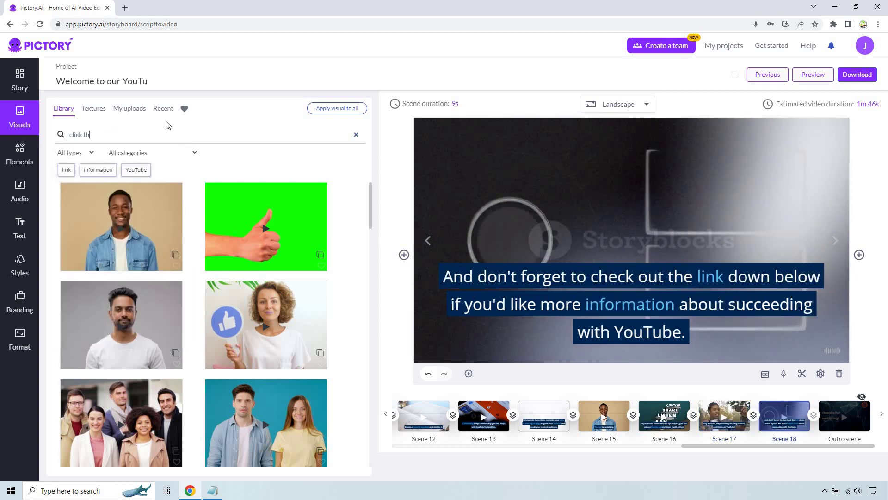
pyautogui.write('e link')
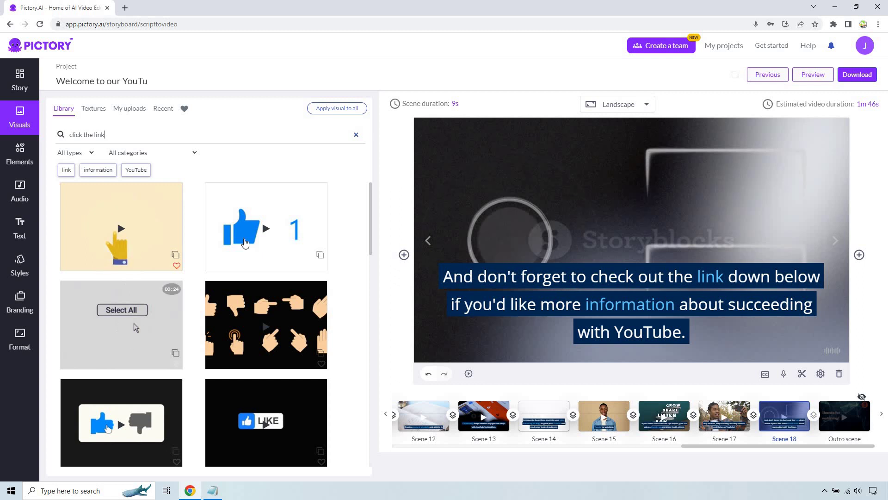
pyautogui.scroll(-3, 238, 264)
pyautogui.scroll(-3, 245, 248)
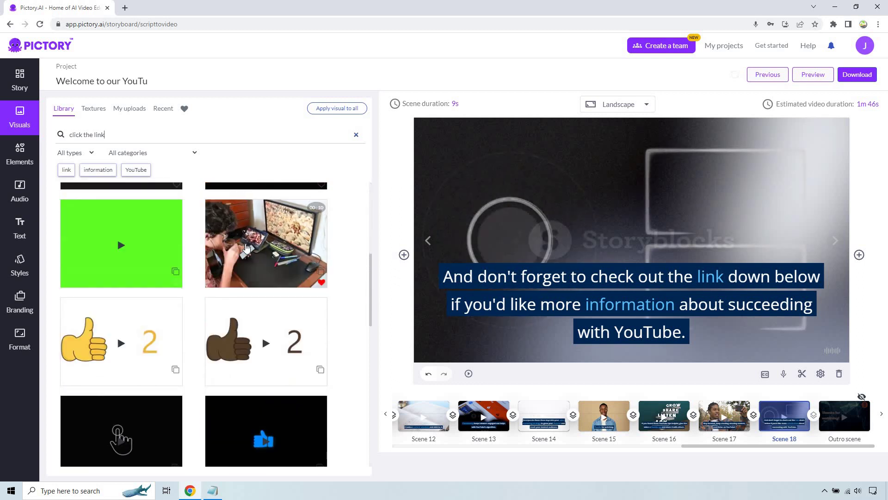
pyautogui.scroll(-4, 246, 252)
pyautogui.scroll(-4, 246, 252)
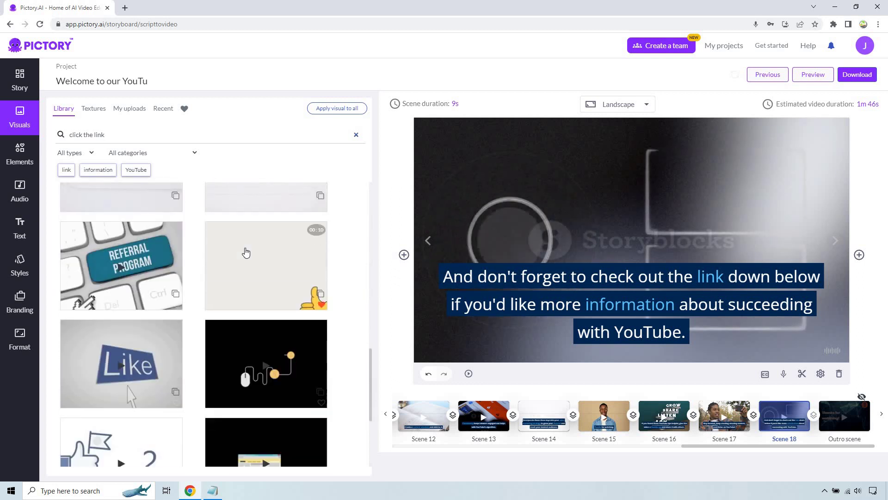
pyautogui.scroll(-5, 158, 222)
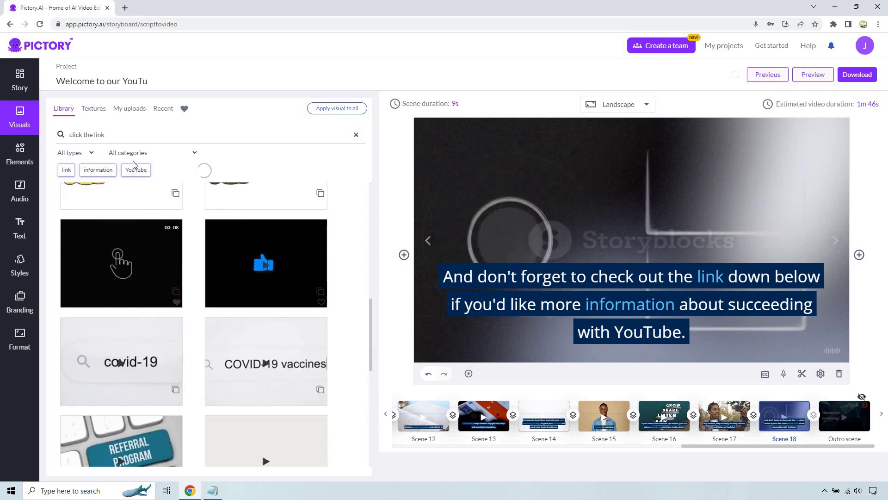
# Step: Search the visuals library for "free resource" to find a clip for scene 18
pyautogui.click(134, 169)
pyautogui.click(133, 139)
pyautogui.tripleClick(133, 138)
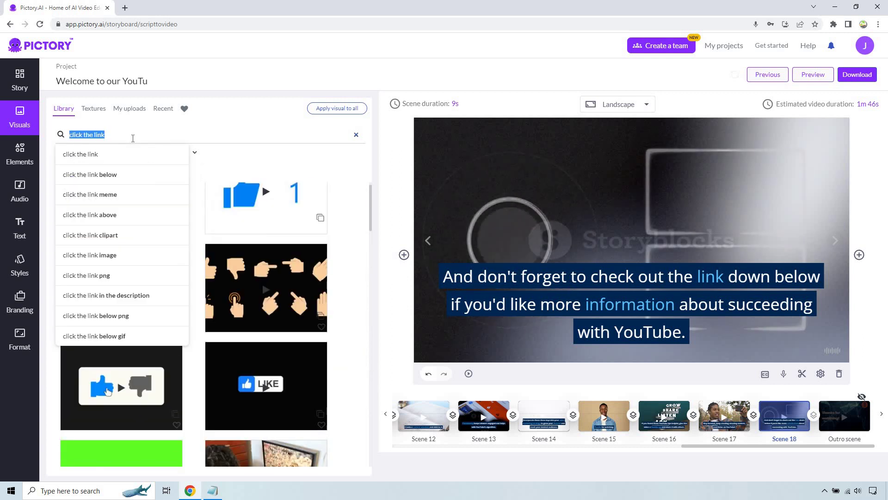
pyautogui.write('free')
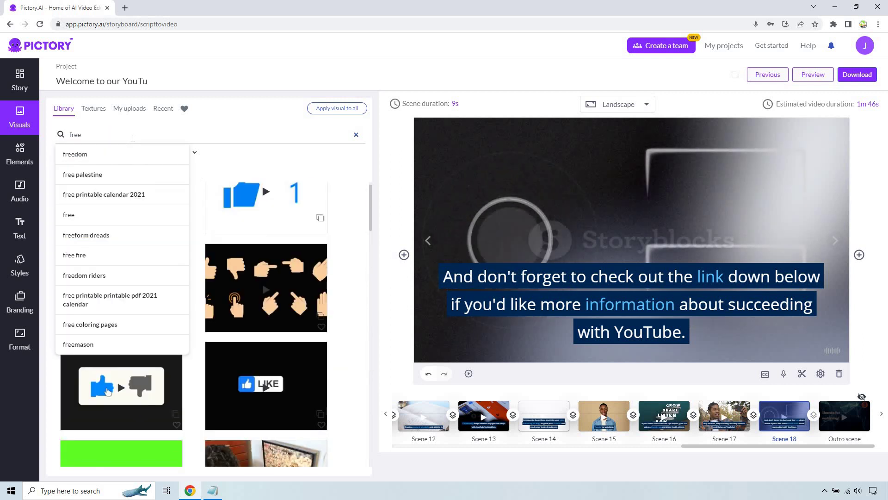
pyautogui.write(' resro')
pyautogui.press('BackSpace')
pyautogui.press('BackSpace')
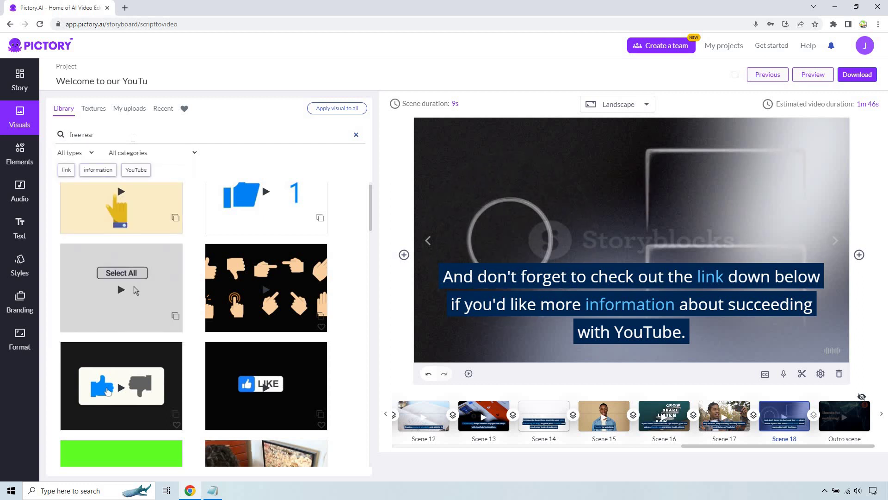
pyautogui.write('ource')
pyautogui.press('Return')
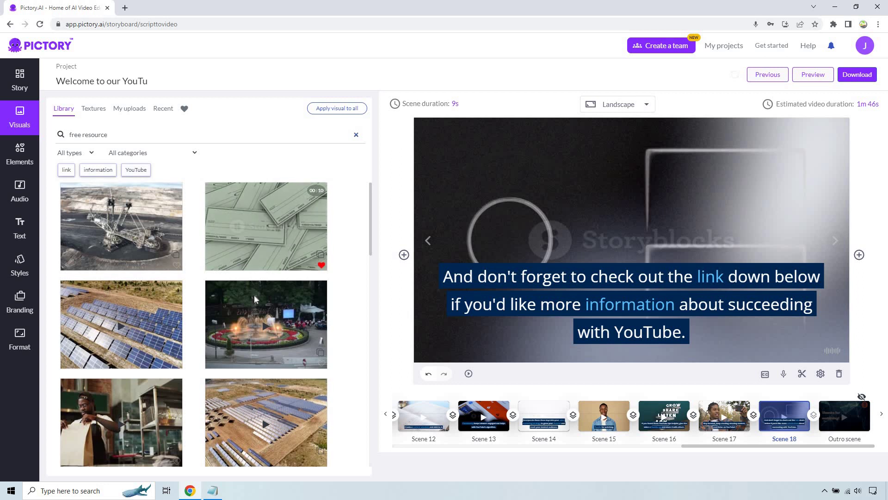
# Step: Search the visuals library for "free training" and browse the resulting clips for scene 18
pyautogui.doubleClick(141, 134)
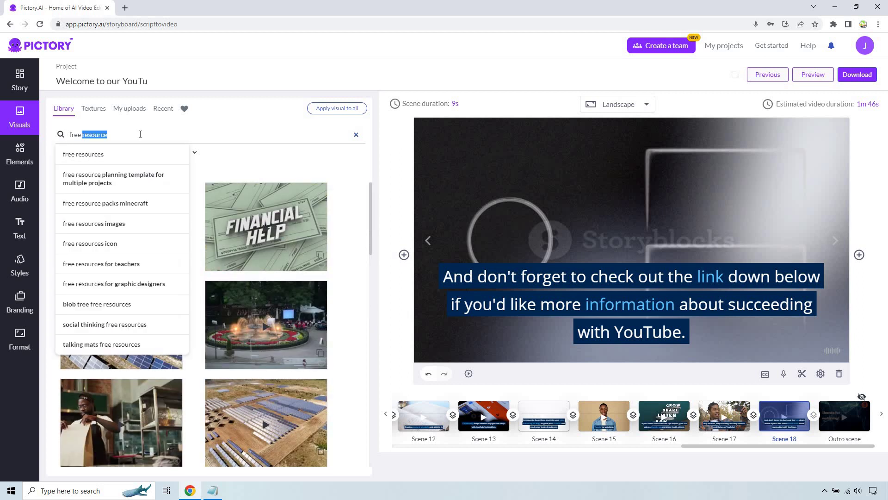
pyautogui.write('training')
pyautogui.press('Return')
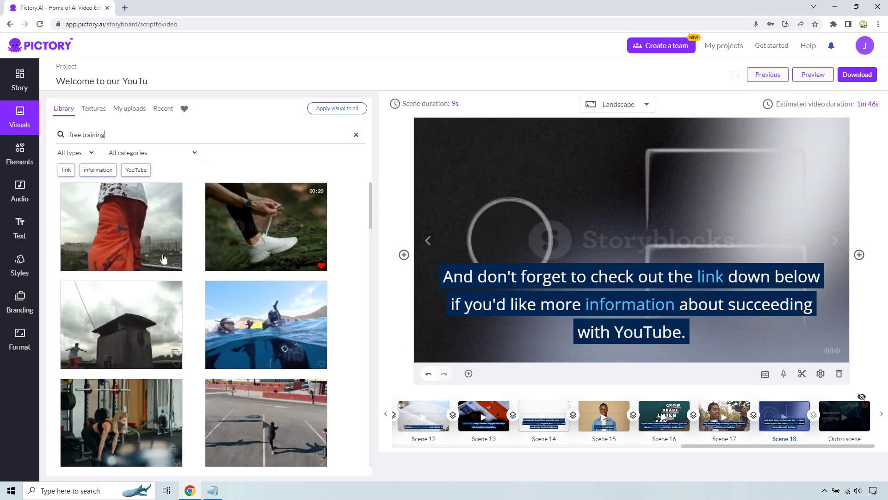
pyautogui.scroll(-4, 164, 258)
pyautogui.scroll(-4, 152, 248)
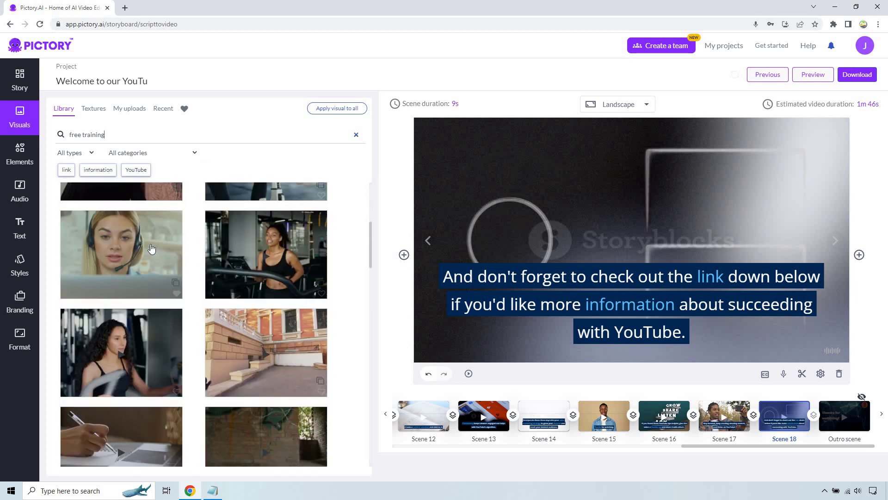
# Step: Search the visuals library for "free youtube gift" to find a clip for scene 18
pyautogui.click(103, 134)
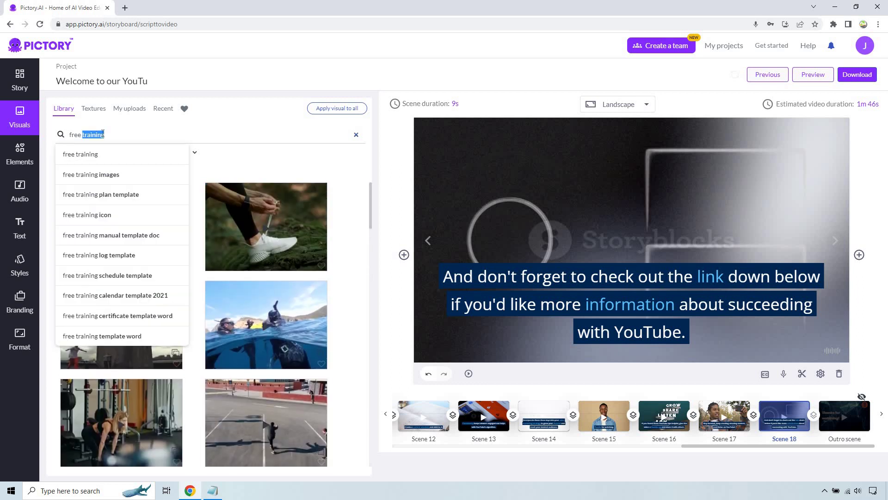
pyautogui.write('youtube')
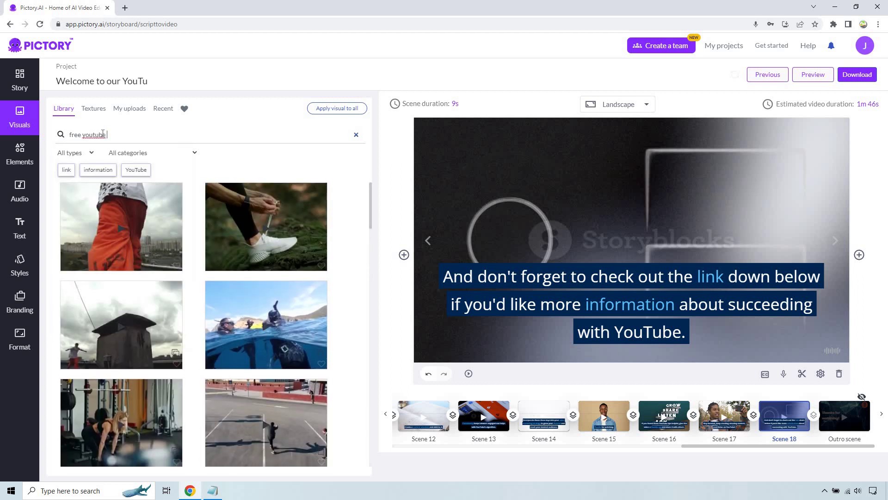
pyautogui.write(' gift')
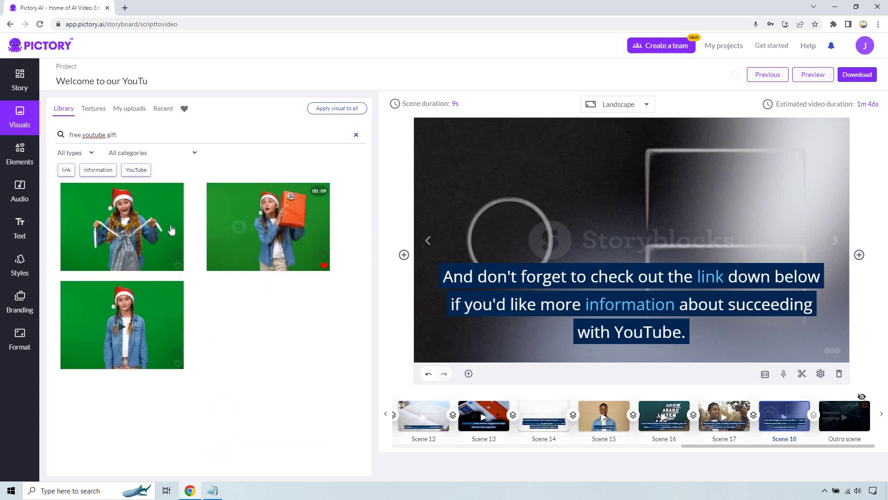
# Step: Search the visuals library for "free gift" and replace the scene 18 visual with the clip of turquoise "FREE!" tickets
pyautogui.click(95, 120)
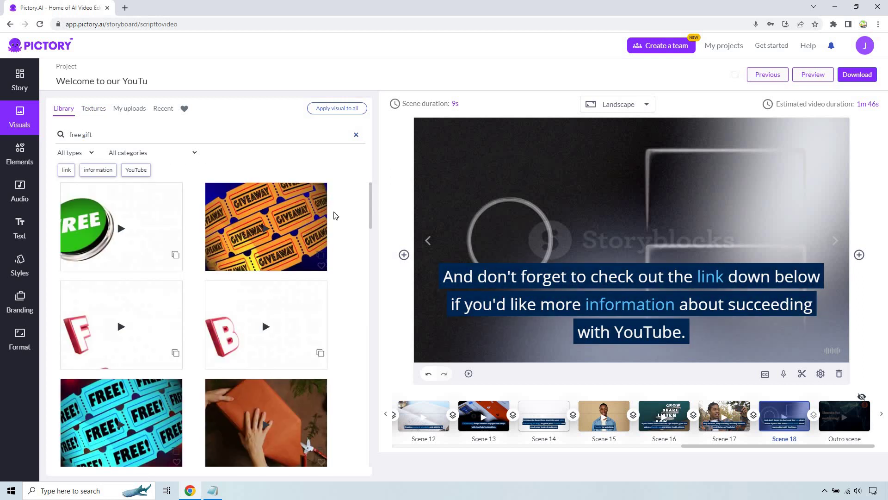
pyautogui.scroll(-1, 117, 271)
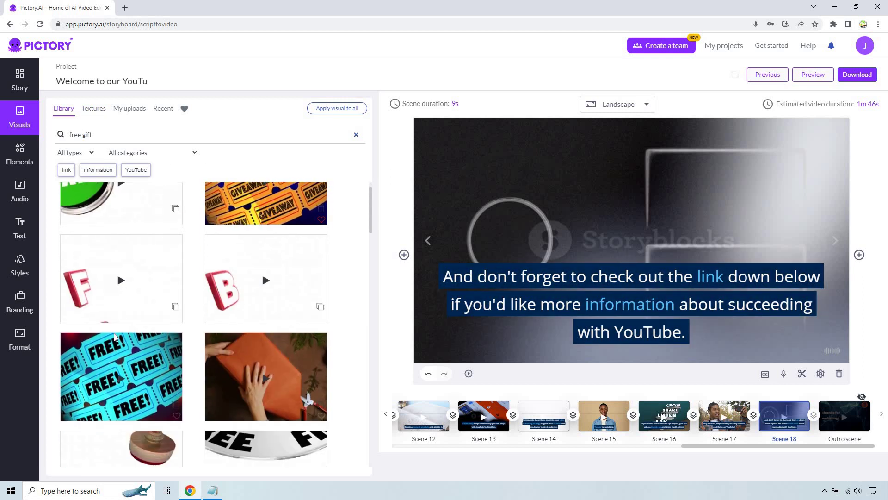
pyautogui.click(116, 360)
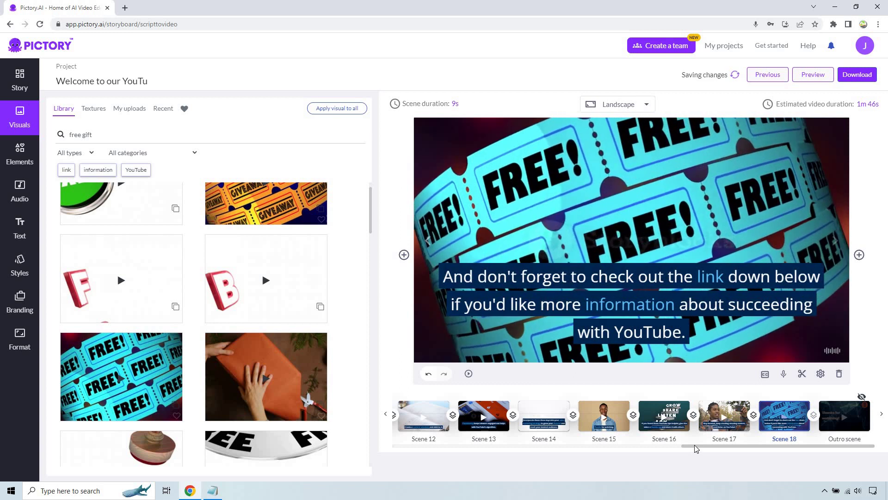
# Step: Go back to the start of the storyboard and select scene 4
pyautogui.moveTo(694, 447); pyautogui.dragTo(657, 446)
pyautogui.hscroll(-10, 462, 449)
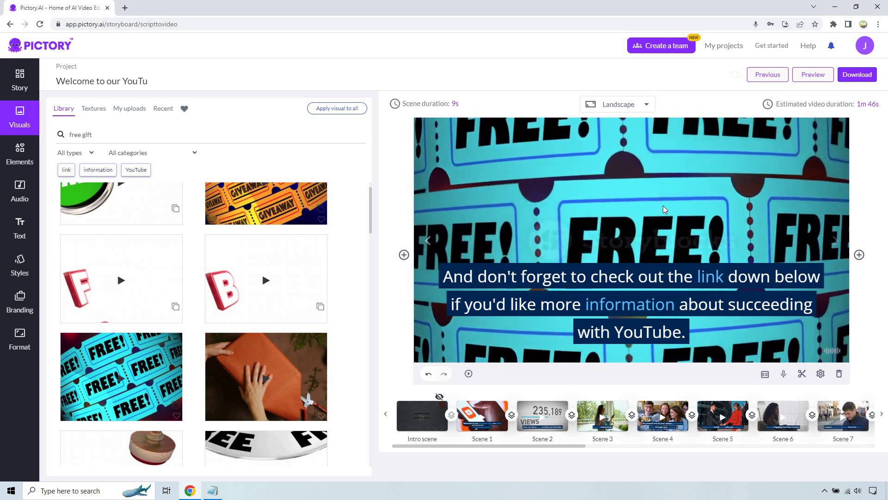
pyautogui.click(682, 406)
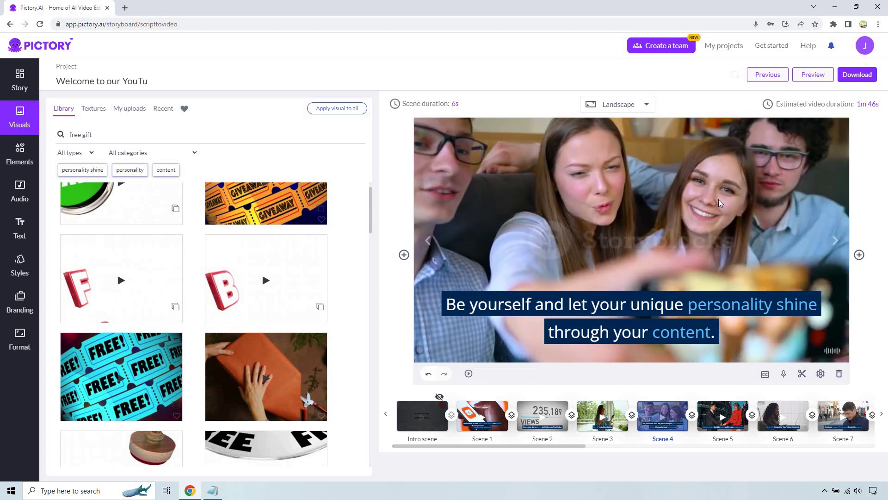
# Step: Try the blue freezing-face emoji on scene 4, made smaller and placed beside the smiling woman's face, and delete it
pyautogui.click(20, 158)
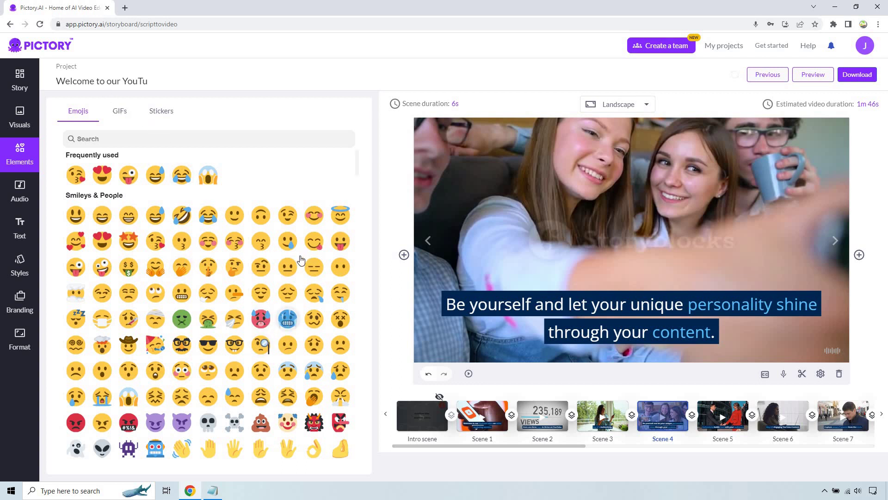
pyautogui.click(292, 307)
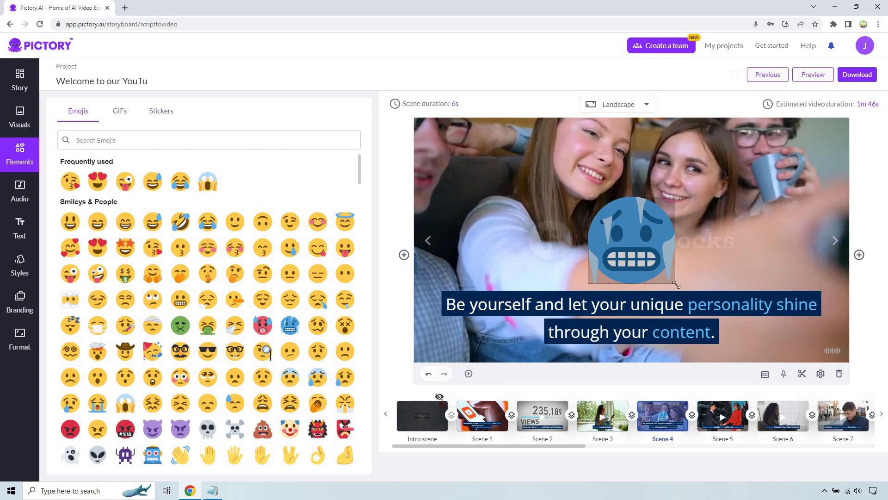
pyautogui.click(676, 285)
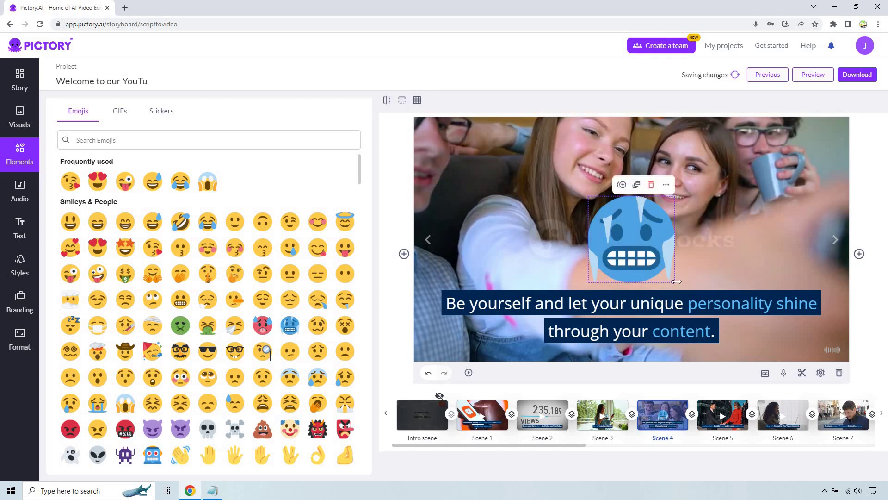
pyautogui.moveTo(641, 252); pyautogui.dragTo(729, 187)
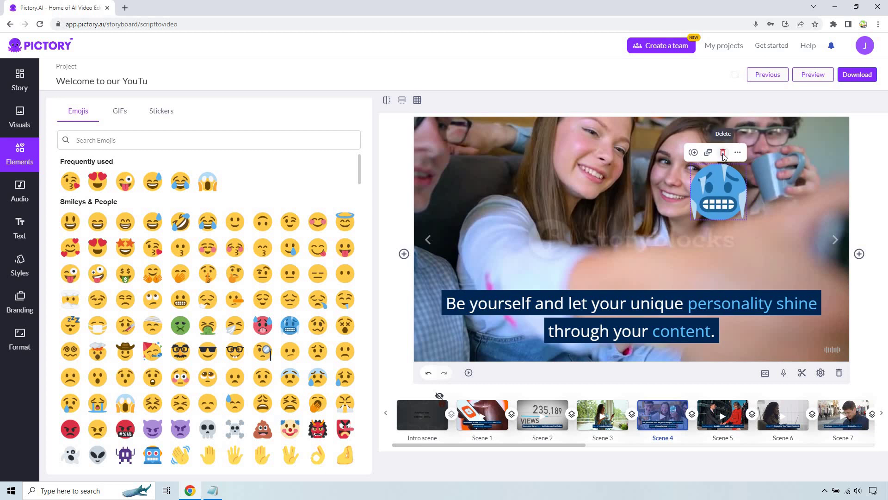
# Step: Examine the mood, purpose, genre and duration filters available for the background music tracks
pyautogui.click(20, 186)
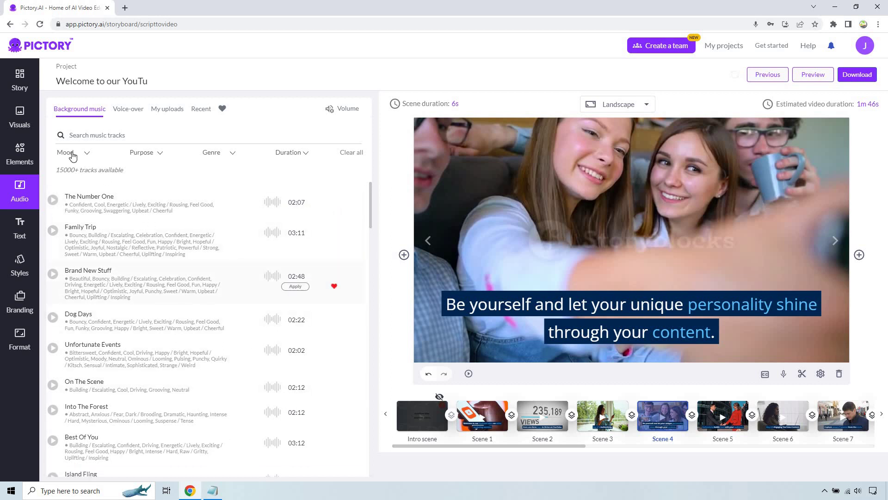
pyautogui.click(113, 154)
pyautogui.click(204, 155)
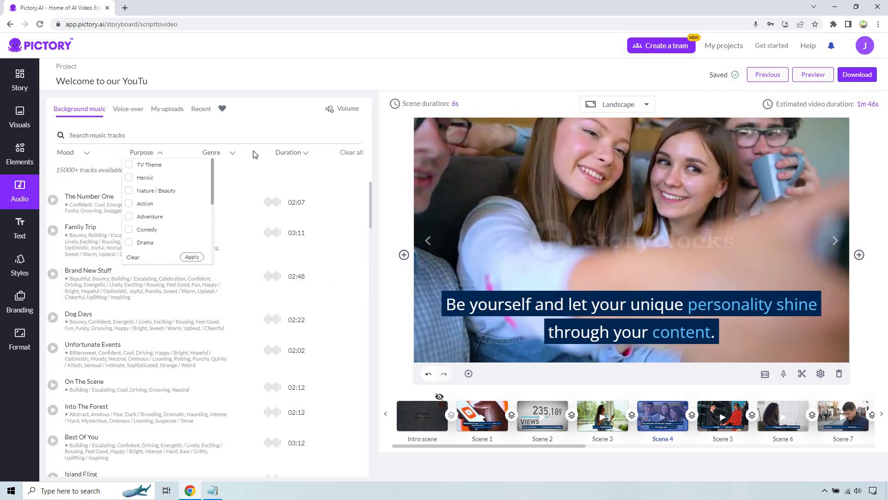
pyautogui.click(291, 153)
pyautogui.click(353, 151)
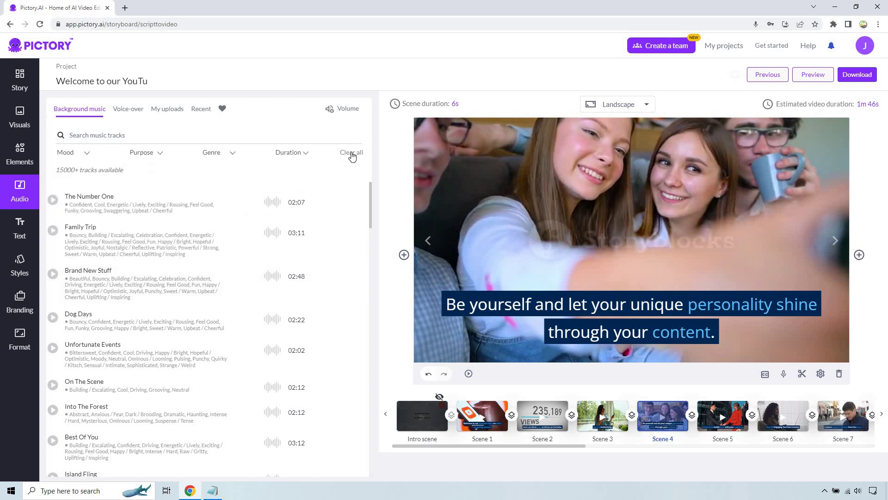
# Step: Apply the English (US) male voice-over Tom to the video
pyautogui.click(128, 109)
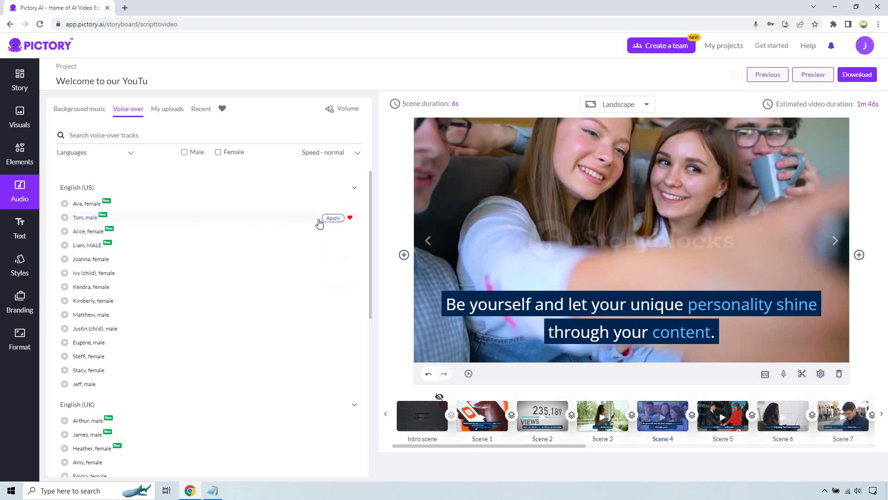
pyautogui.click(332, 218)
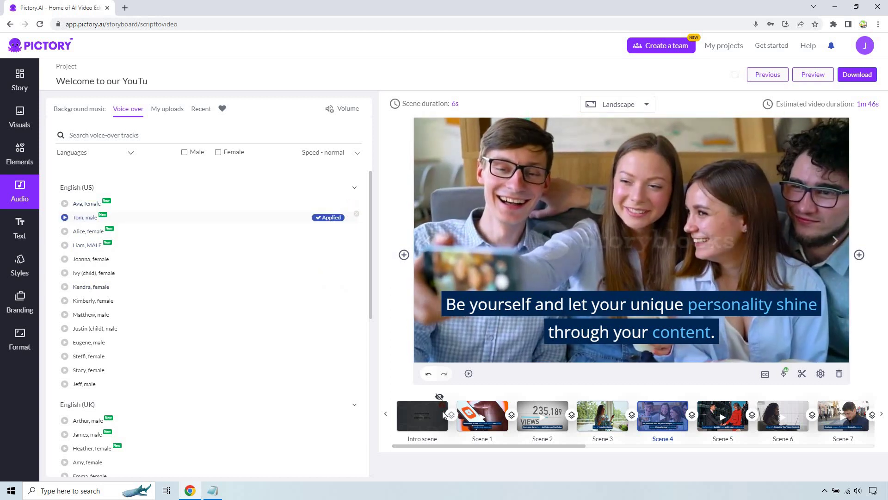
pyautogui.moveTo(332, 360)
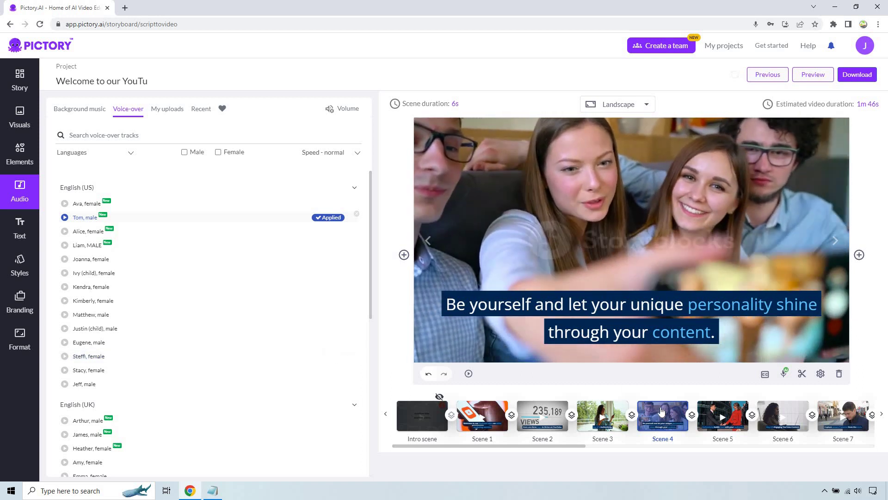
# Step: Record a voice-over about 3 seconds long for scene 4 with the default microphone and save it to the uploads
pyautogui.click(783, 373)
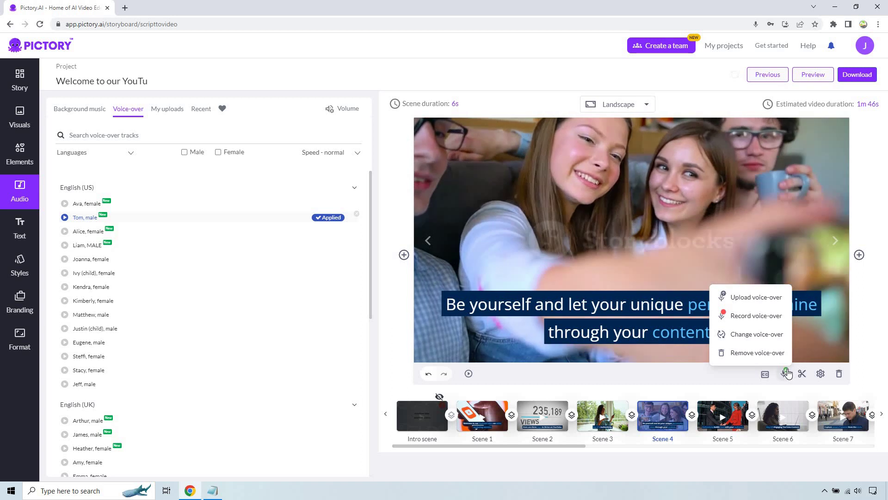
pyautogui.click(759, 318)
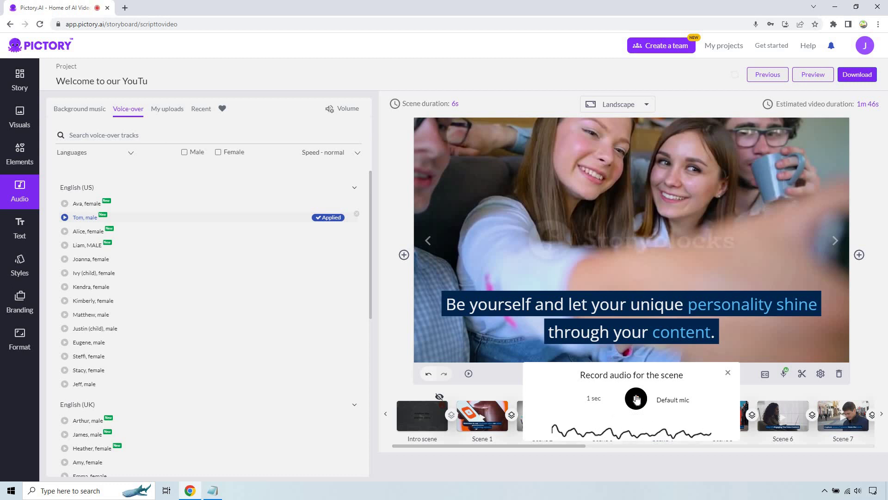
pyautogui.click(636, 399)
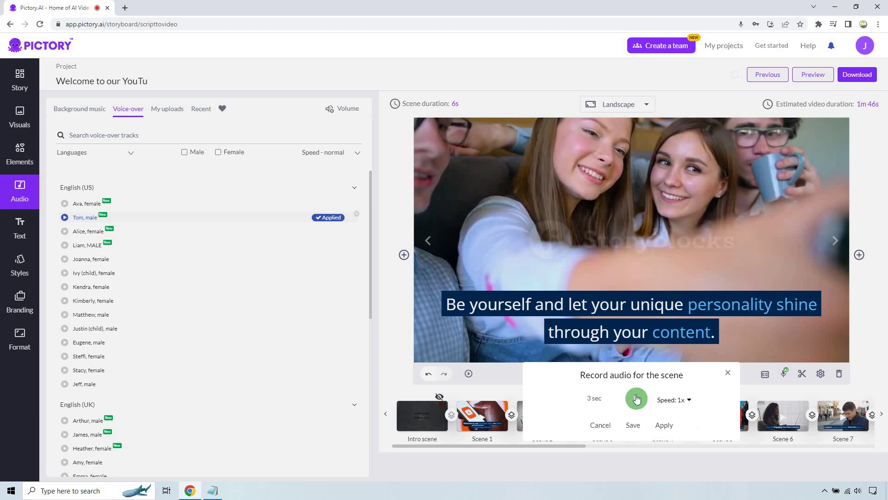
pyautogui.click(634, 425)
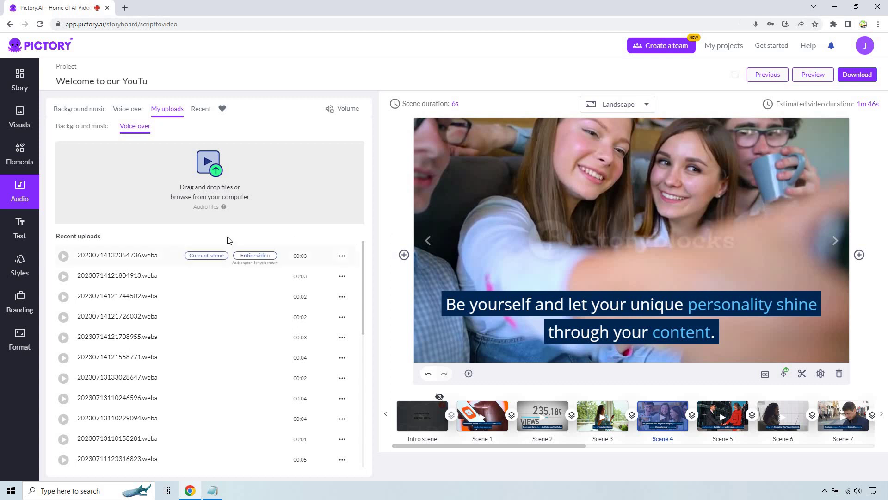
# Step: Apply the newest recorded voice-over to scene 4 only, and open the voice-over options for scene 6
pyautogui.click(206, 256)
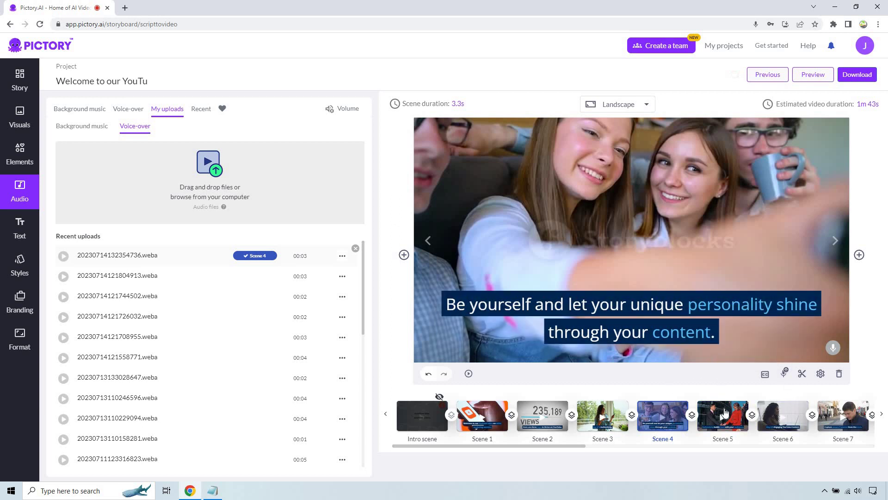
pyautogui.click(783, 408)
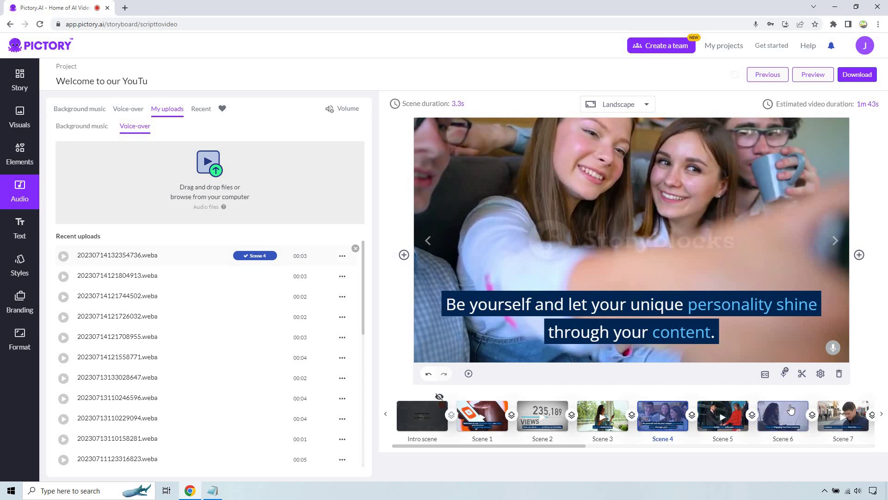
pyautogui.moveTo(784, 378)
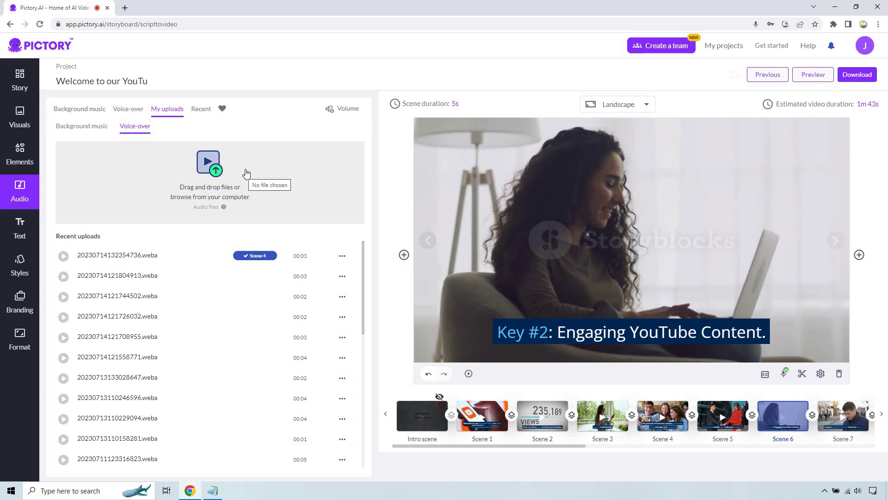
pyautogui.click(785, 374)
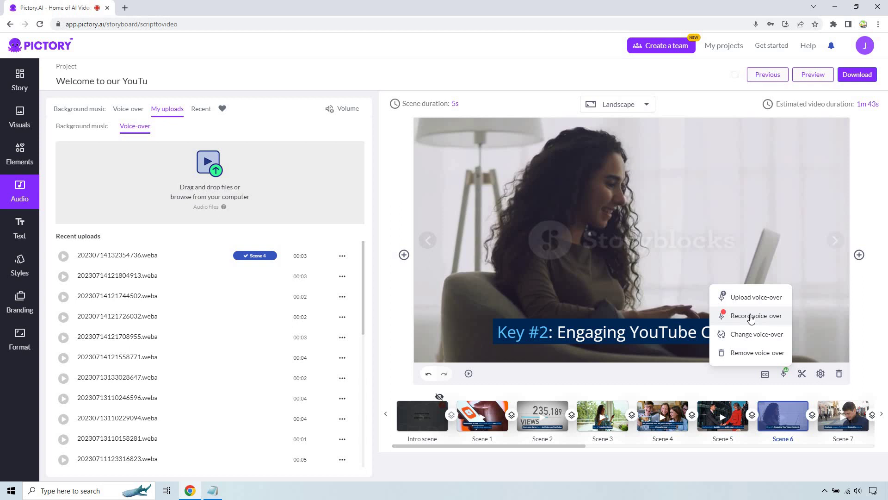
# Step: Try a heading reading "text here" on scene 6, moved lower in the frame, and delete it
pyautogui.click(19, 229)
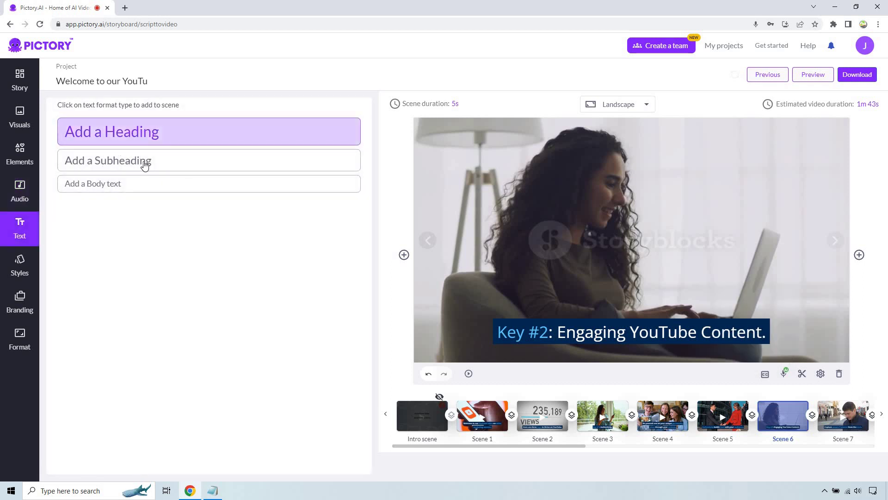
pyautogui.click(112, 133)
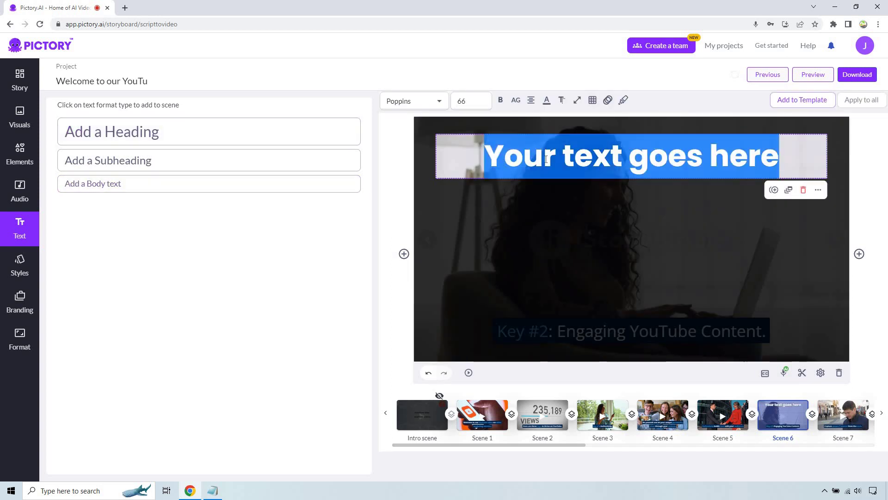
pyautogui.write('text here')
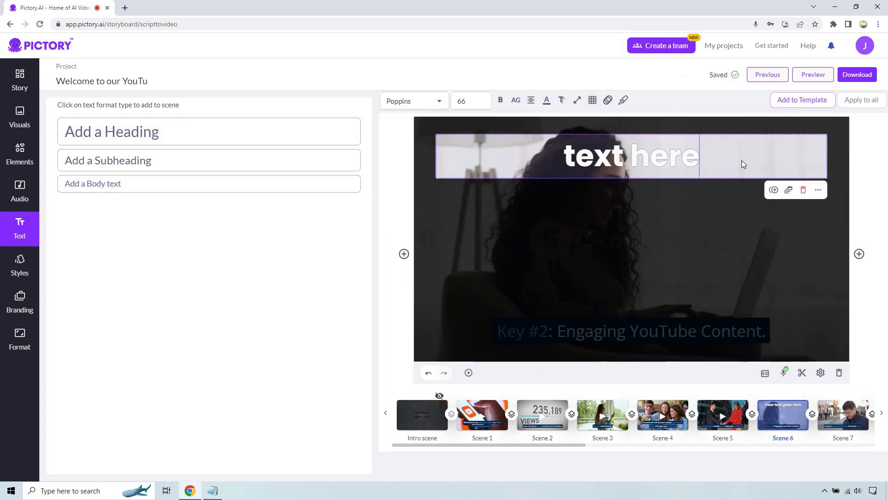
pyautogui.click(726, 197)
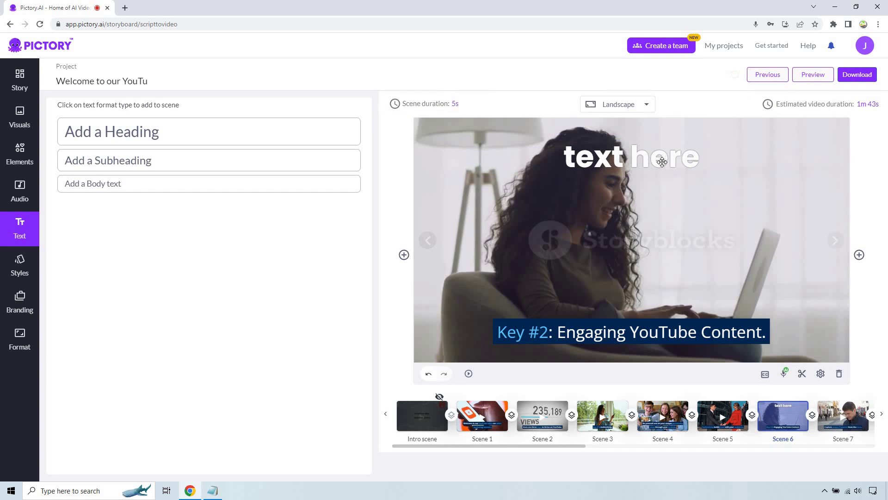
pyautogui.moveTo(662, 162)
pyautogui.mouseDown()
pyautogui.moveTo(657, 238)
pyautogui.moveTo(639, 239)
pyautogui.moveTo(640, 194)
pyautogui.mouseUp()
pyautogui.click(640, 179)
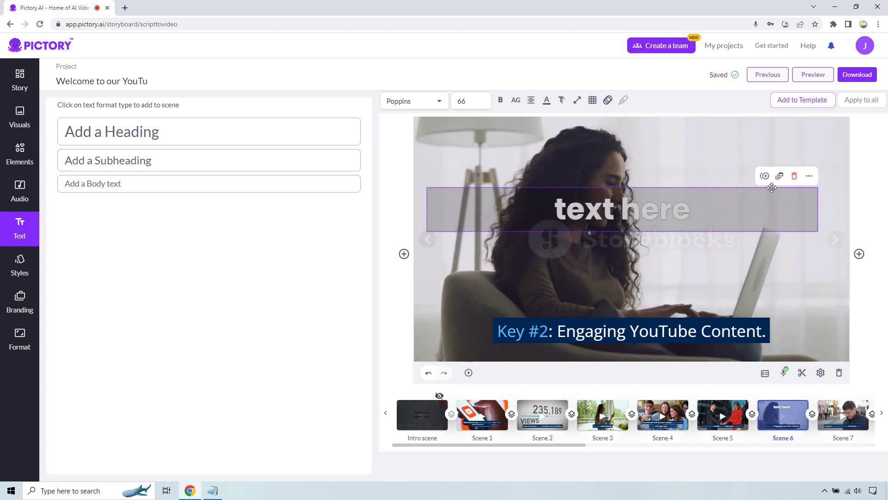
pyautogui.click(794, 176)
# Step: Try a heading reading "hi" on scene 6, positioned in the centre of the frame, and delete it
pyautogui.click(144, 131)
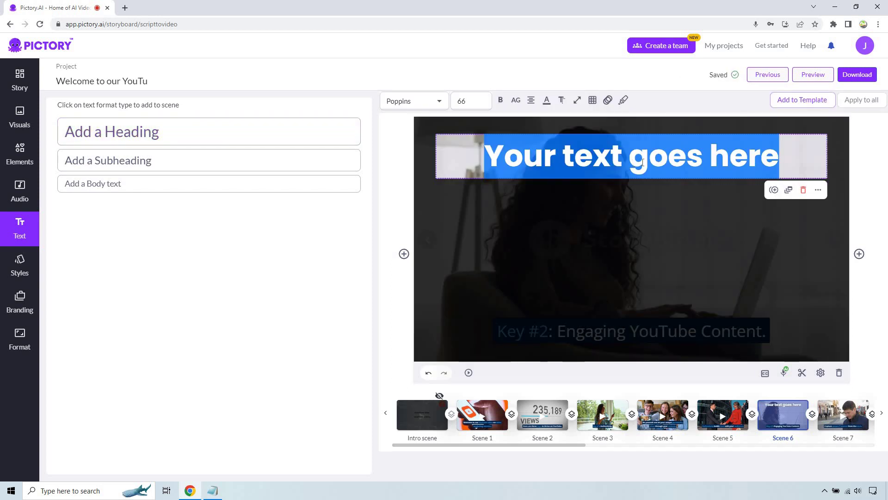
pyautogui.press('BackSpace')
pyautogui.write('hi')
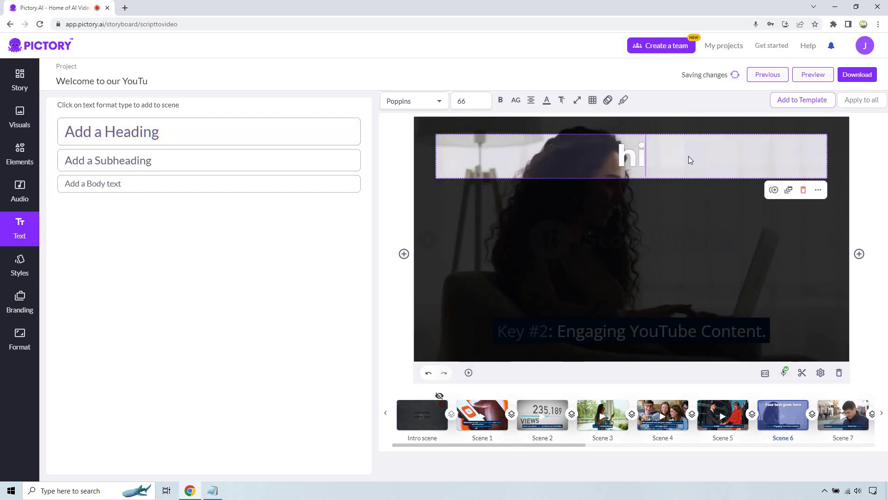
pyautogui.press('Escape')
pyautogui.click(641, 156)
pyautogui.doubleClick(635, 155)
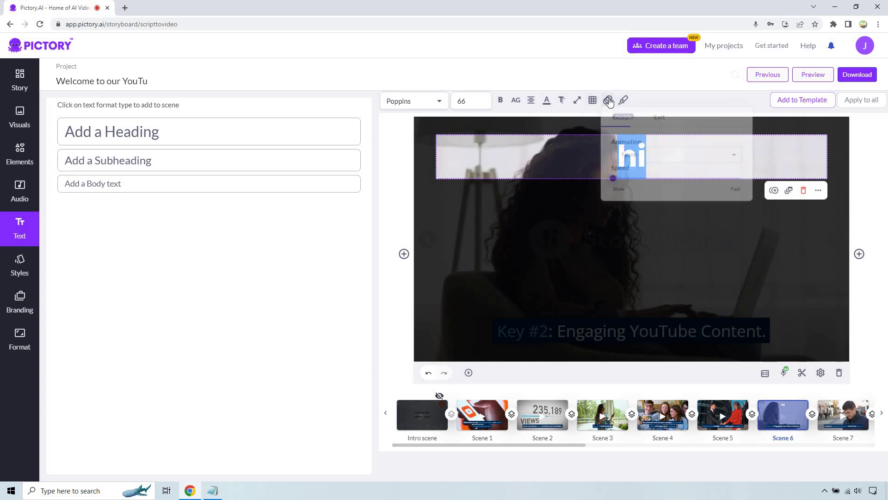
pyautogui.moveTo(594, 104)
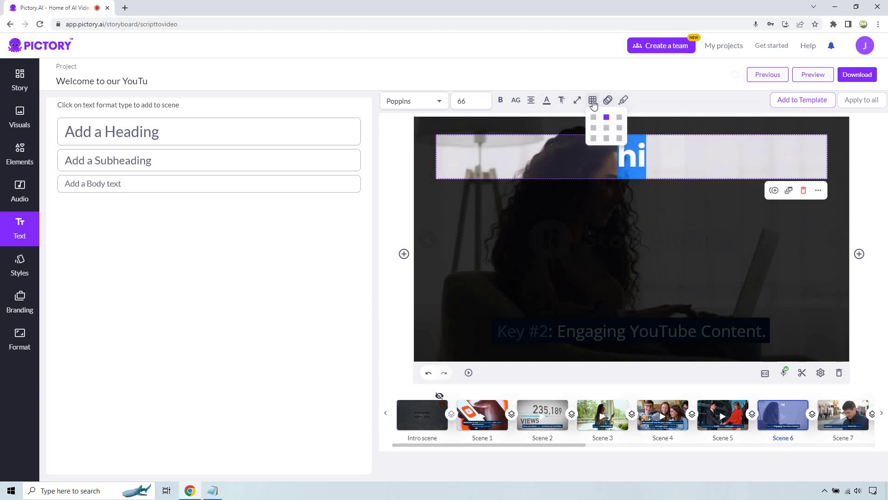
pyautogui.click(607, 128)
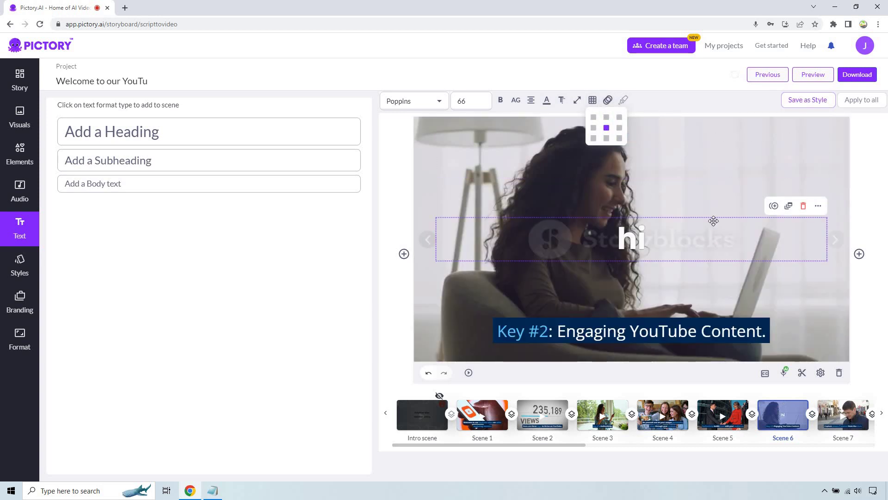
pyautogui.moveTo(665, 238)
pyautogui.mouseDown()
pyautogui.moveTo(673, 246)
pyautogui.moveTo(664, 235)
pyautogui.mouseUp()
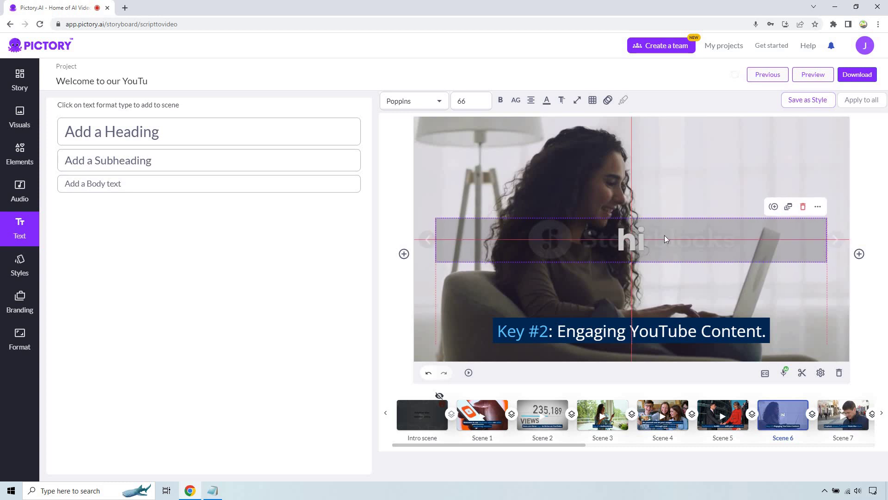
pyautogui.click(593, 105)
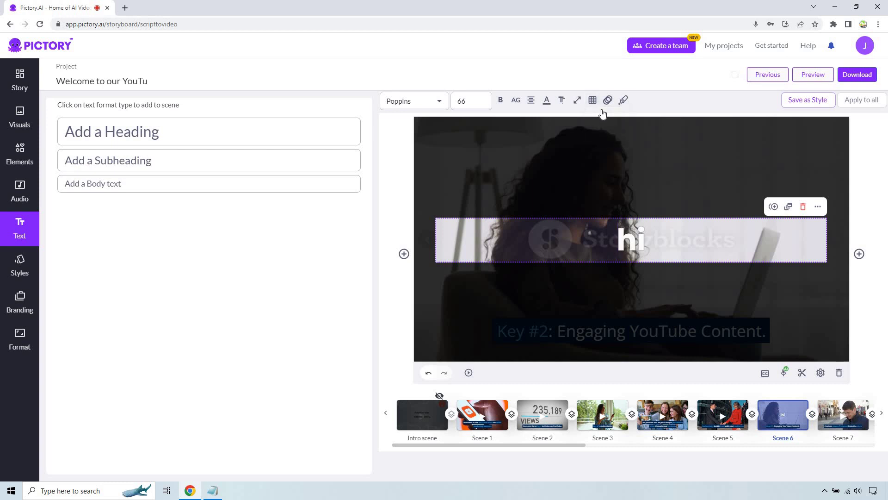
pyautogui.click(803, 207)
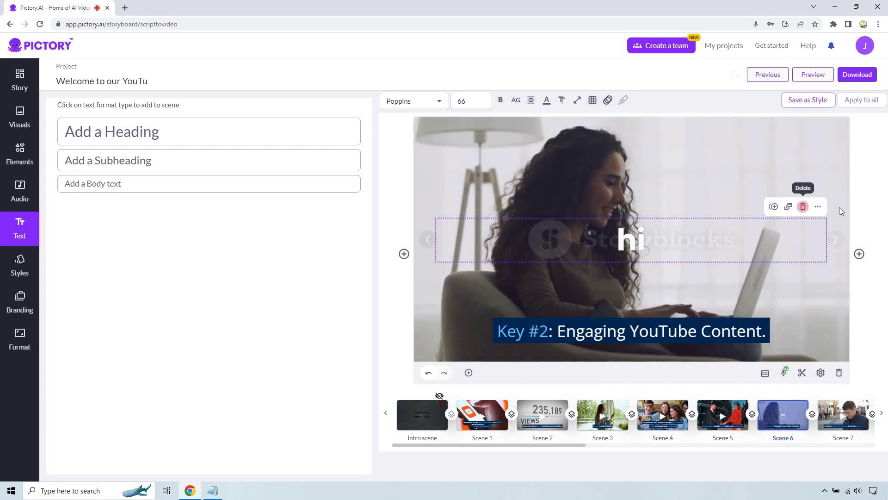
# Step: Examine the Corporate template's styles and its intro and outro branding settings
pyautogui.click(12, 273)
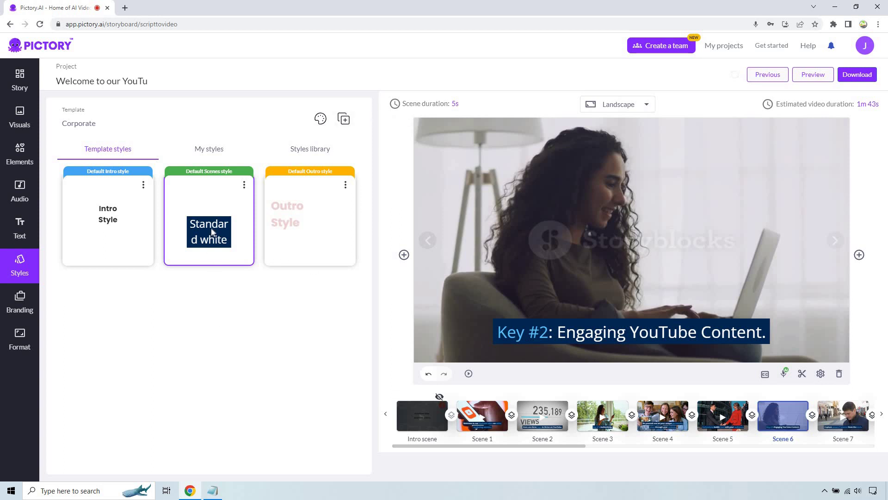
pyautogui.moveTo(213, 232)
pyautogui.click(17, 303)
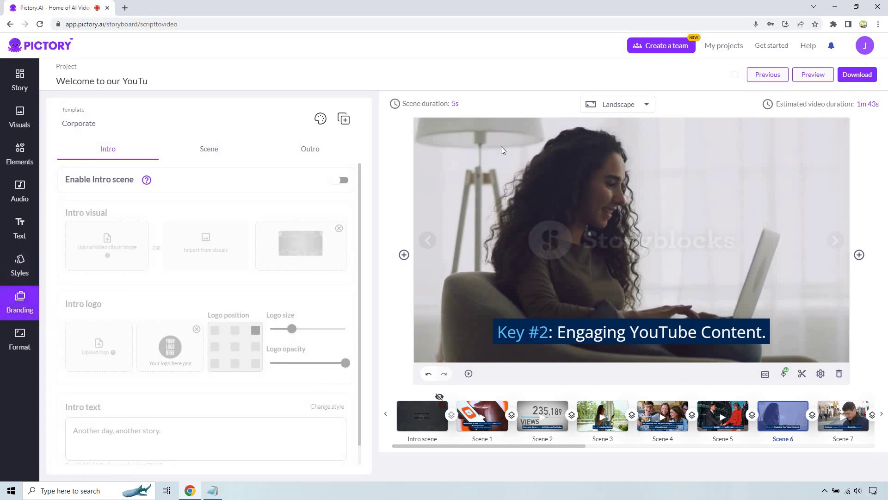
pyautogui.click(323, 151)
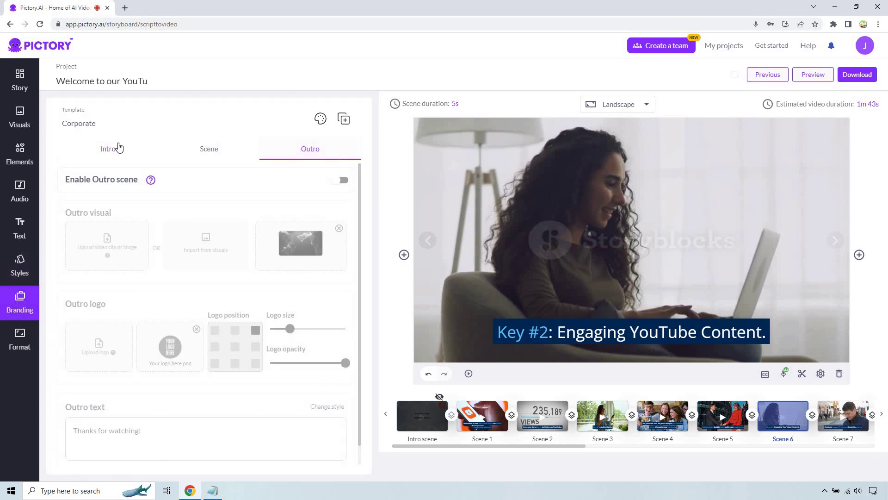
pyautogui.click(108, 147)
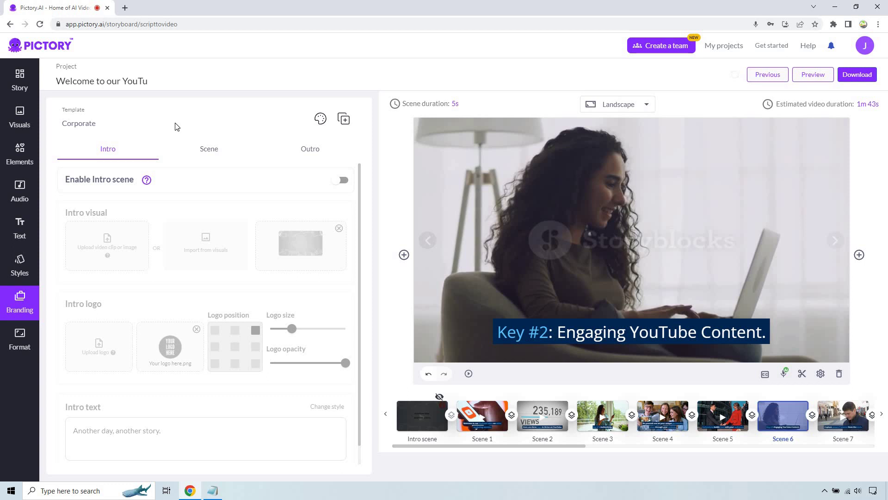
# Step: Enable the intro scene and upload logo trans.png as its logo, reduced in size and at full opacity
pyautogui.click(340, 180)
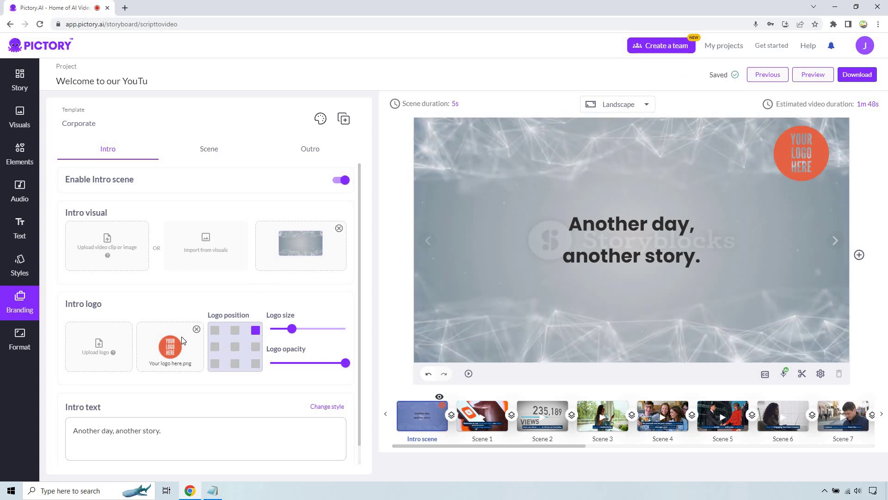
pyautogui.click(103, 350)
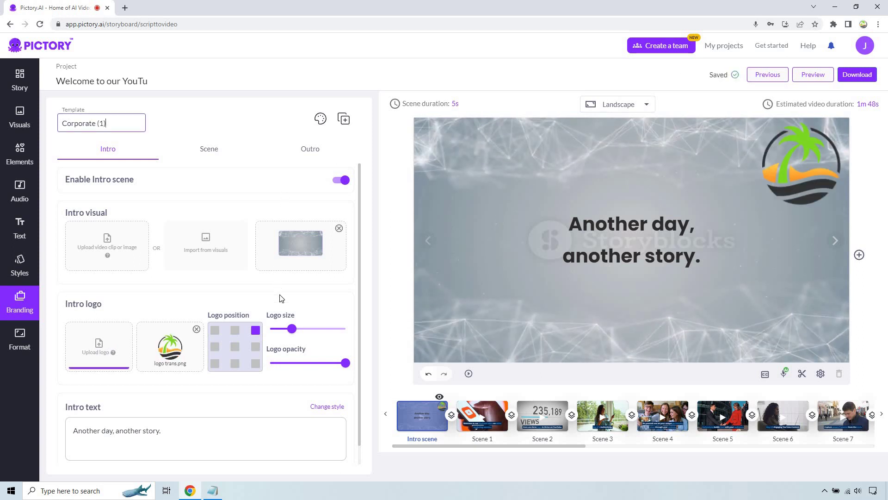
pyautogui.moveTo(291, 328); pyautogui.dragTo(279, 330)
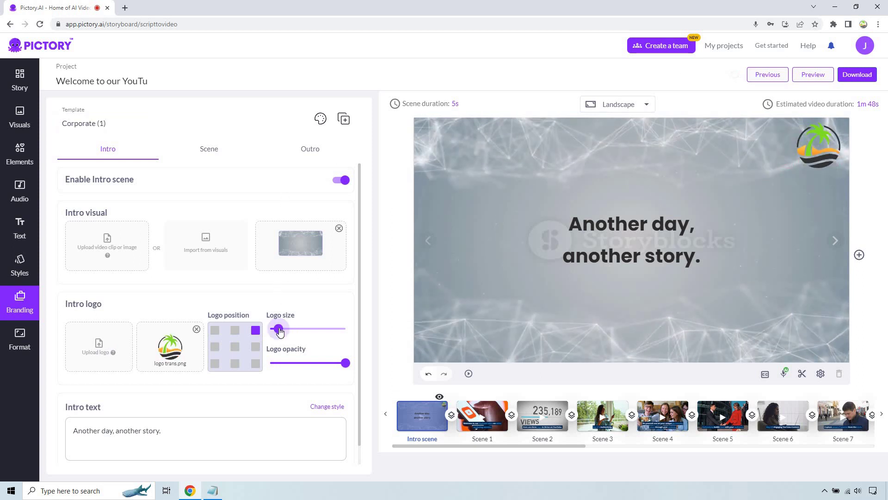
pyautogui.click(275, 364)
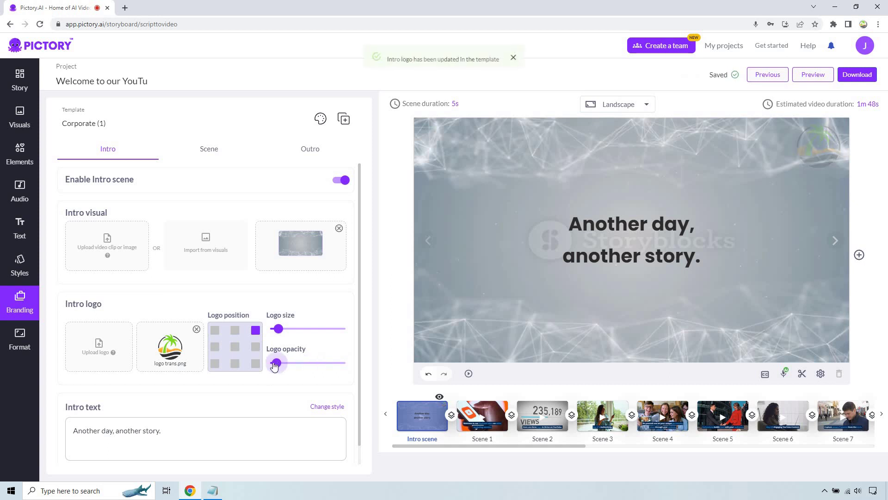
pyautogui.moveTo(276, 364); pyautogui.dragTo(357, 370)
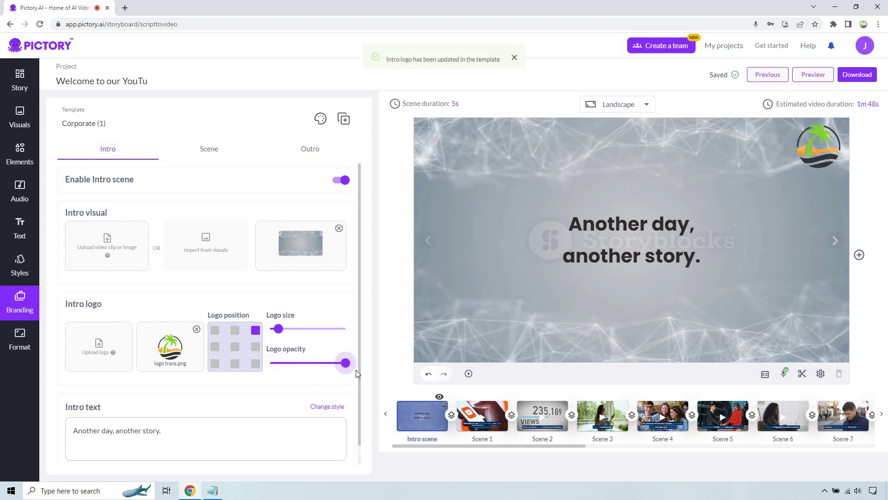
# Step: Position the intro logo in the centre of the frame and clear the intro text
pyautogui.click(235, 347)
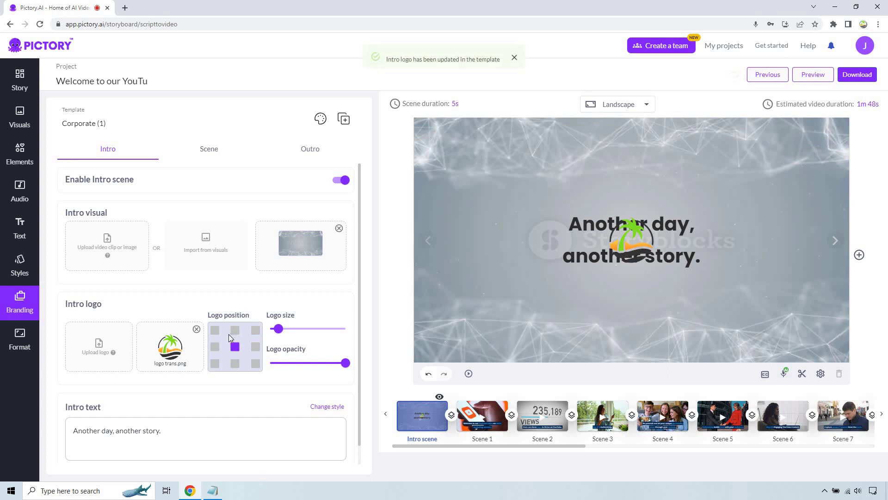
pyautogui.click(591, 219)
pyautogui.click(186, 433)
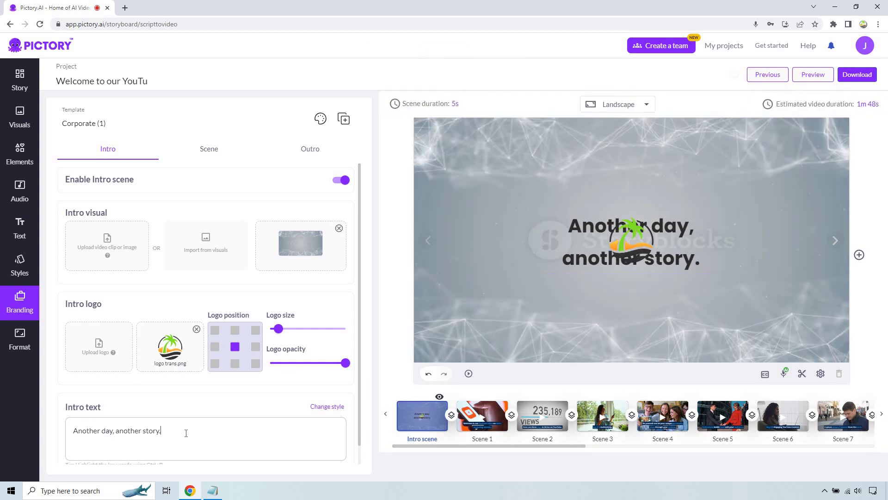
pyautogui.hotkey('ctrl', 'a')
pyautogui.press('BackSpace')
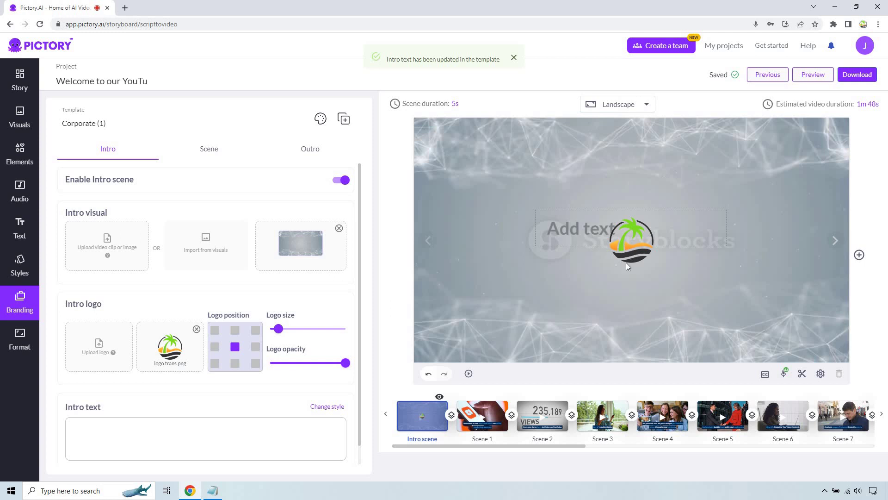
# Step: Disable the intro scene and upload logo trans.png as the scene logo, made slightly smaller
pyautogui.click(343, 181)
pyautogui.click(209, 149)
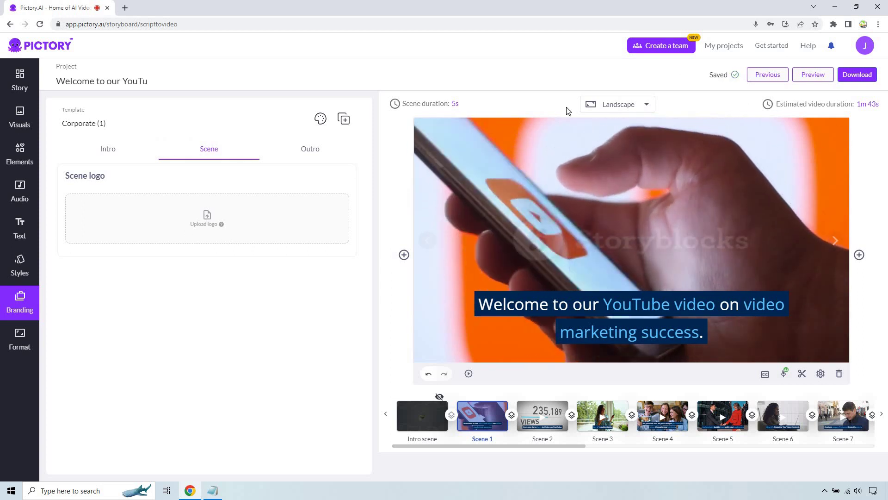
pyautogui.click(207, 217)
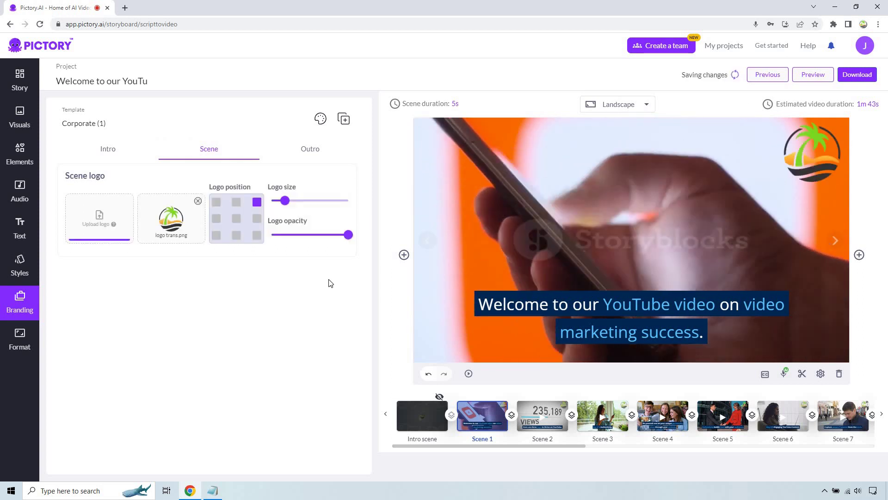
pyautogui.moveTo(284, 201); pyautogui.dragTo(281, 200)
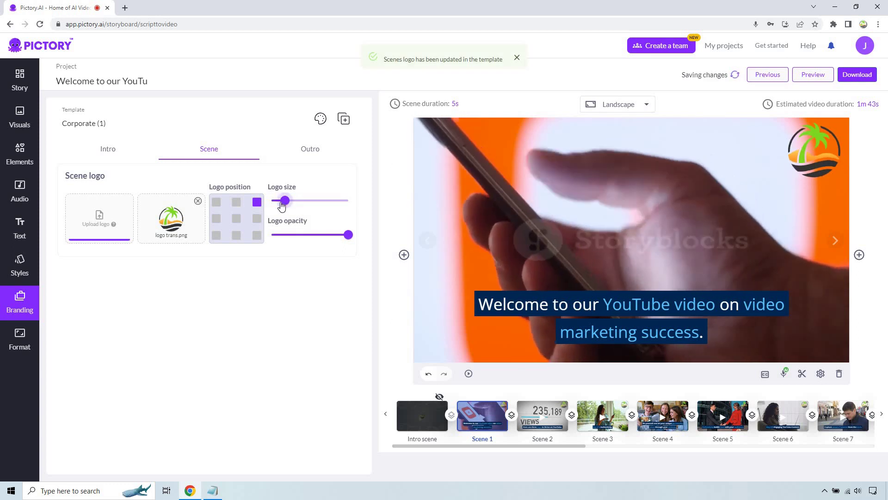
# Step: Move the scene logo to the top centre of the video frame
pyautogui.click(216, 201)
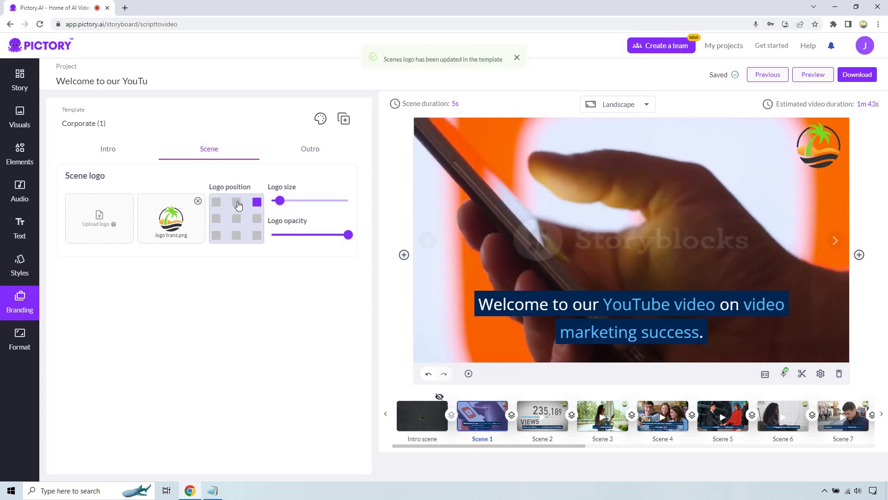
pyautogui.click(236, 202)
pyautogui.click(257, 202)
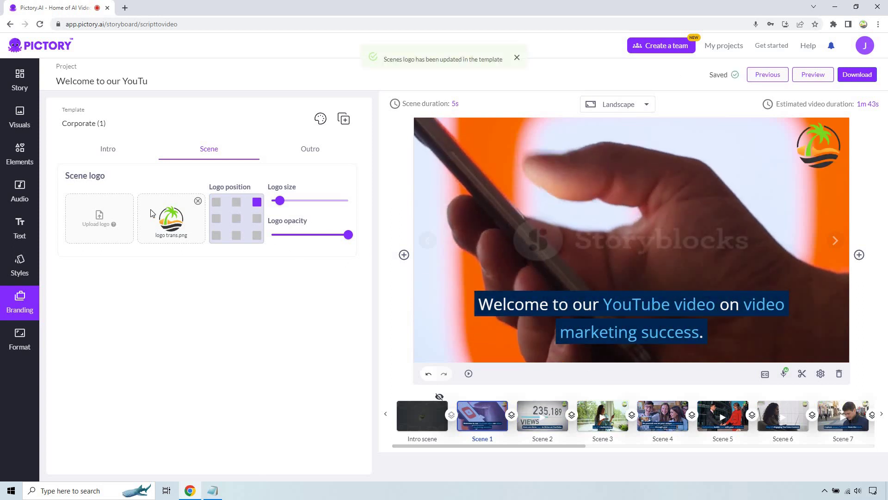
pyautogui.click(234, 203)
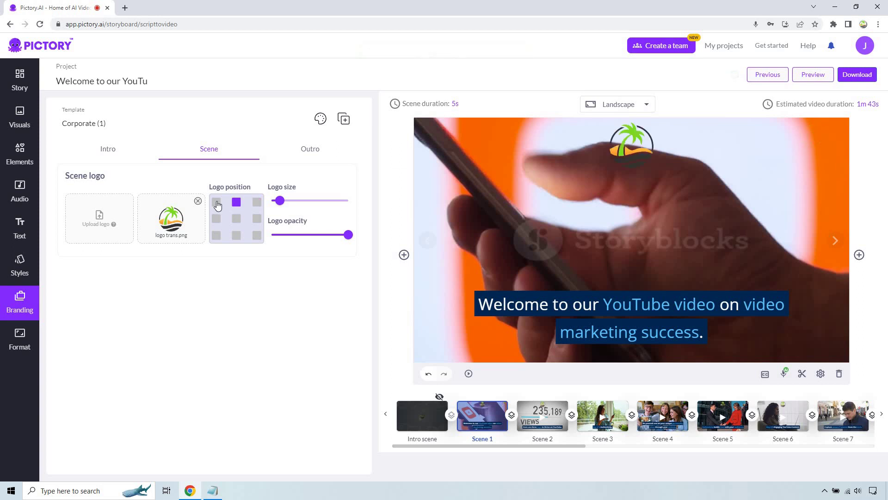
# Step: Try the scene logo in the top-left corner and centre of the video frame, and place it in the top-right corner
pyautogui.click(216, 202)
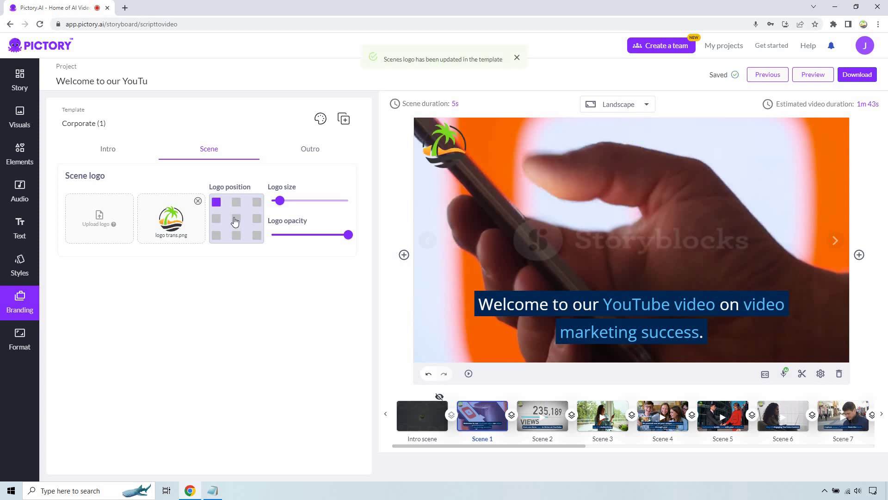
pyautogui.click(234, 217)
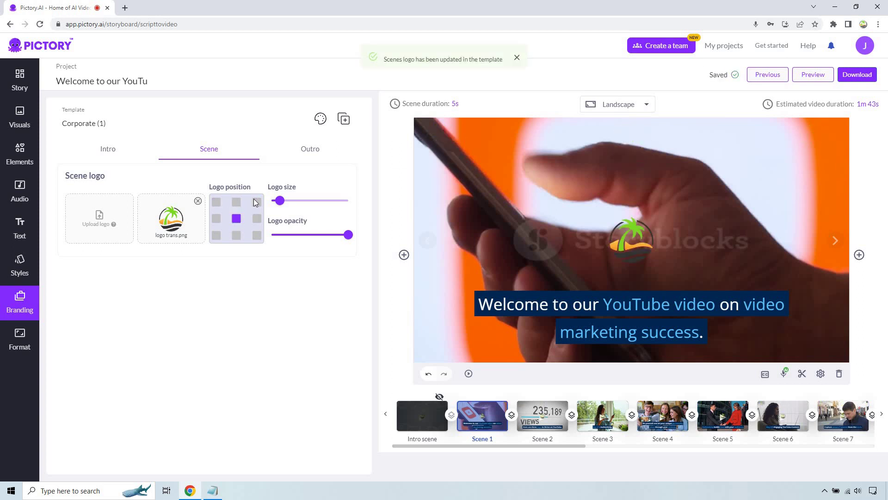
pyautogui.click(255, 201)
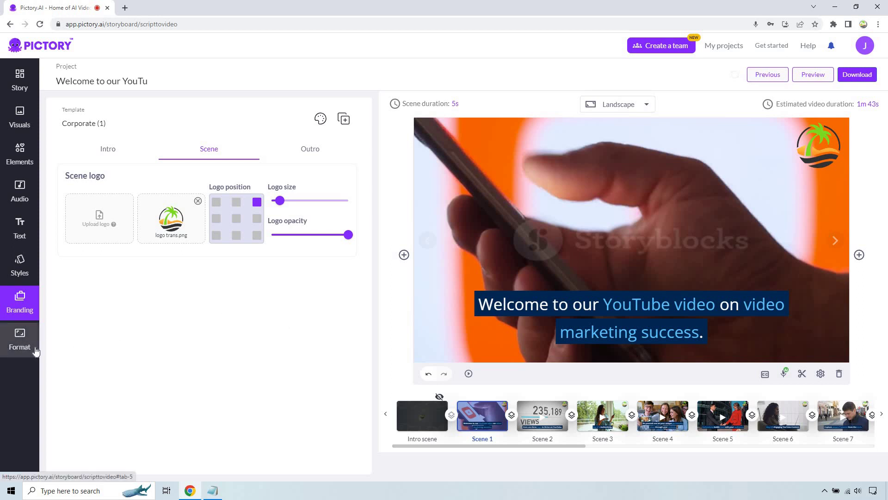
# Step: Set the video resolution to 1080p and start preparing the video for download
pyautogui.click(19, 340)
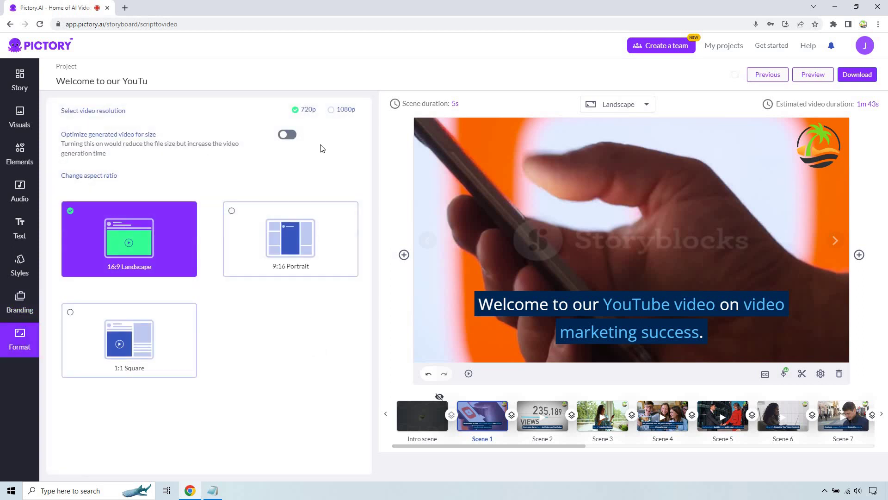
pyautogui.click(331, 109)
pyautogui.click(852, 74)
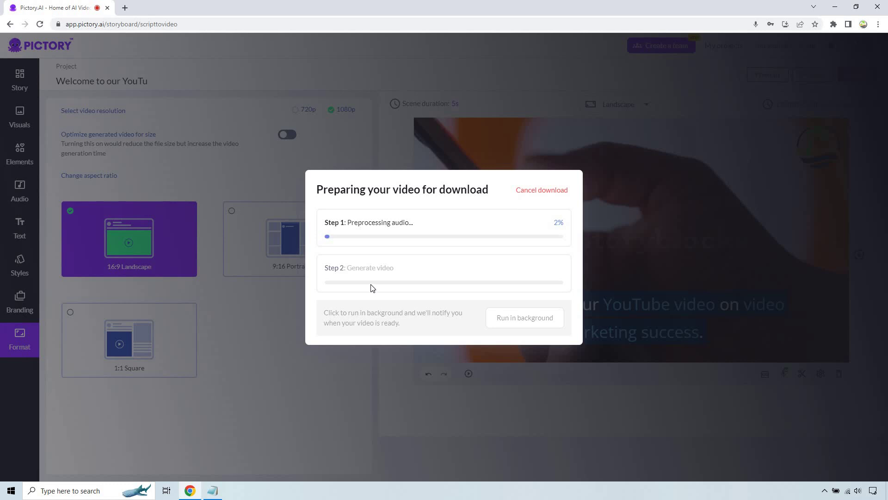
# Step: Cancel the video download and display scene 5 and scene 4 in the preview
pyautogui.click(542, 189)
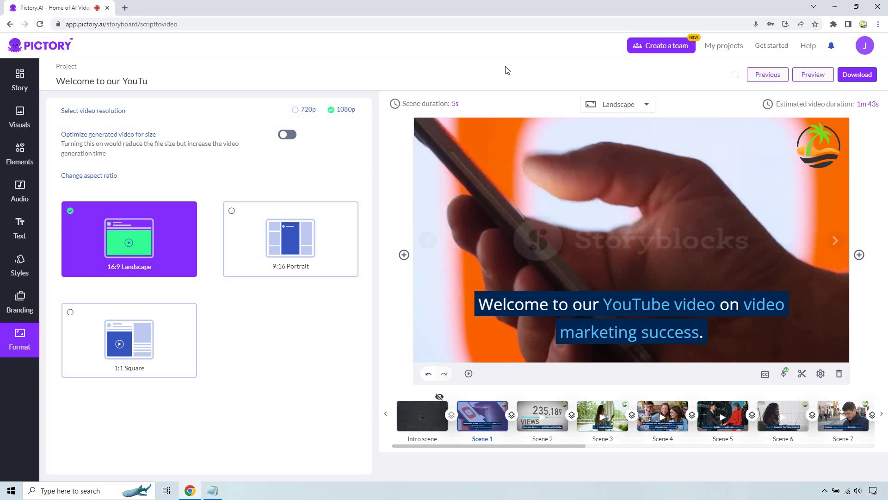
pyautogui.click(732, 409)
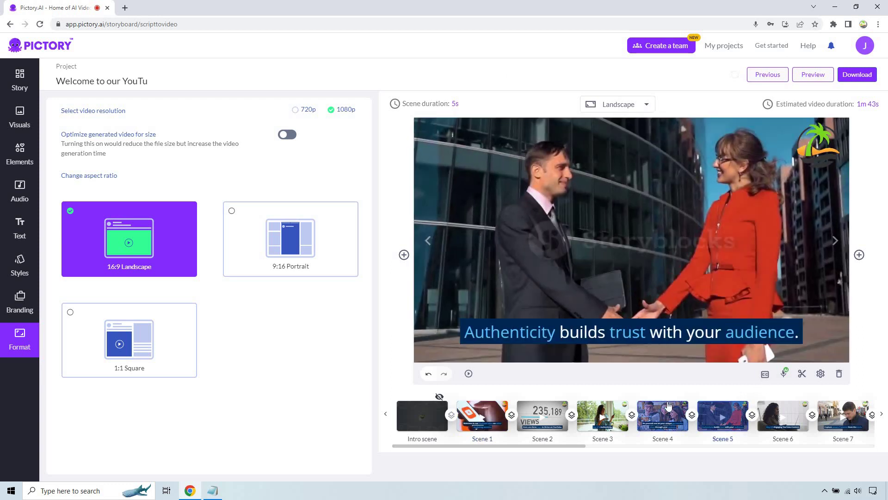
pyautogui.click(666, 409)
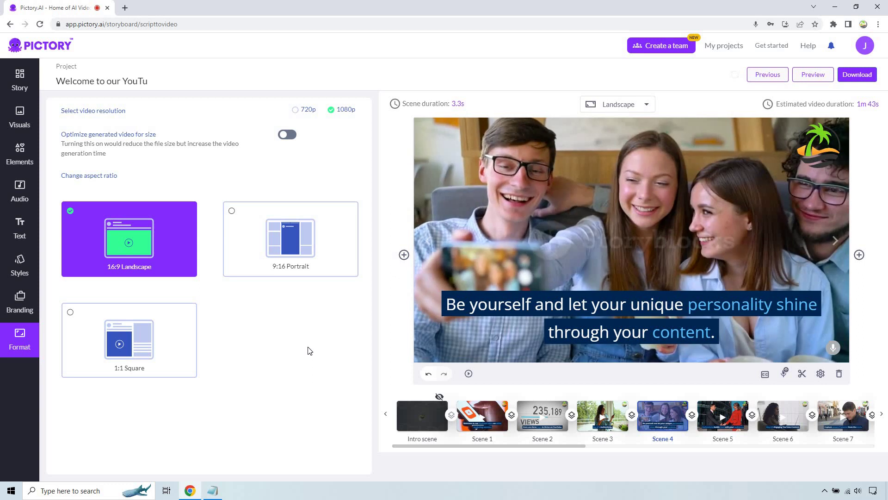